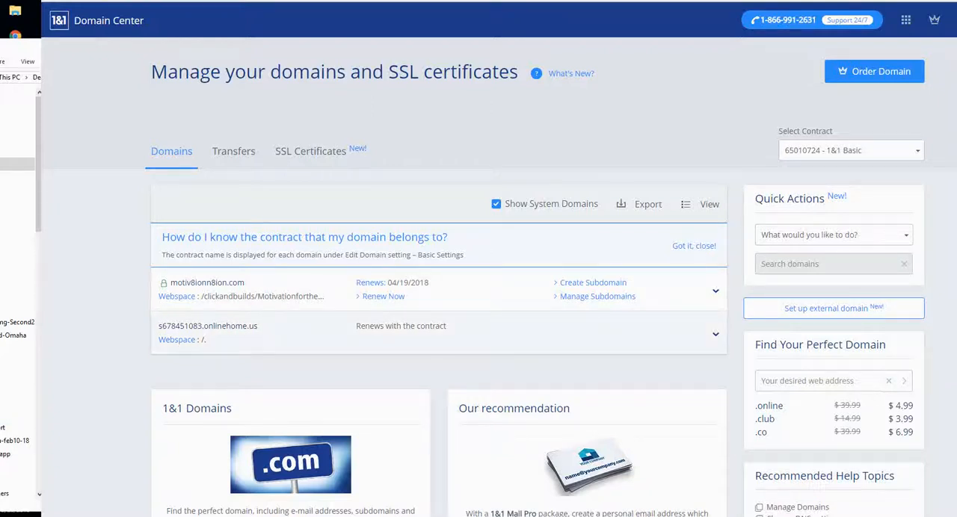
# - Create the subdomain fix-and-flip-repair for the domain motiv8ionn8ion.com
pyautogui.click(593, 283)
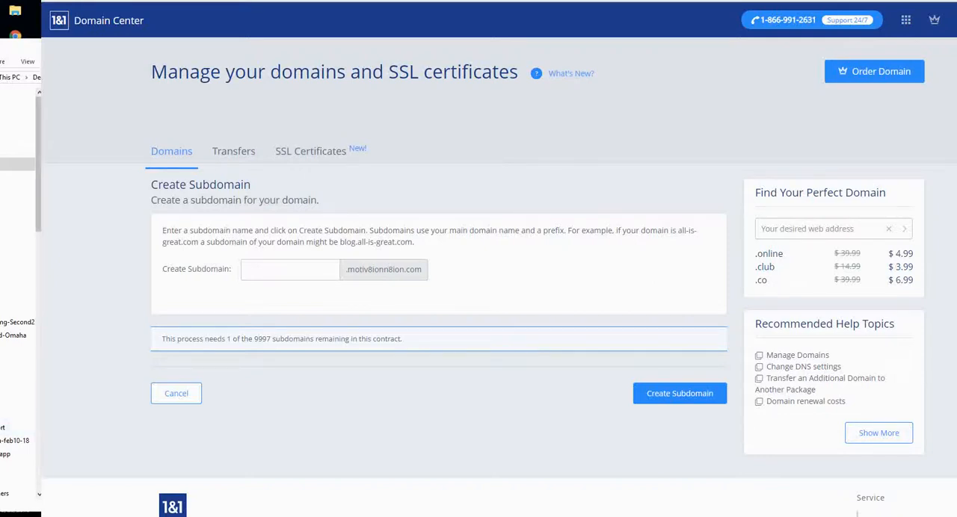
pyautogui.click(290, 270)
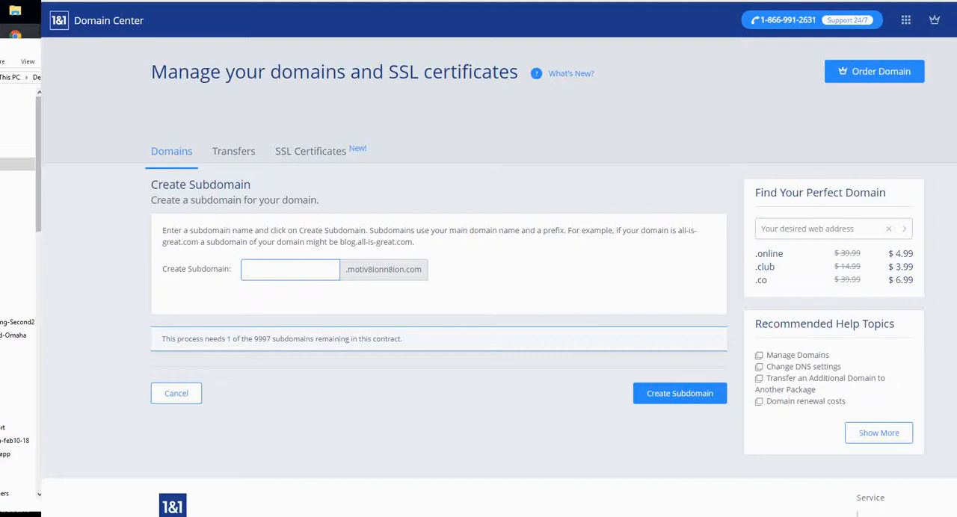
pyautogui.write('fix-')
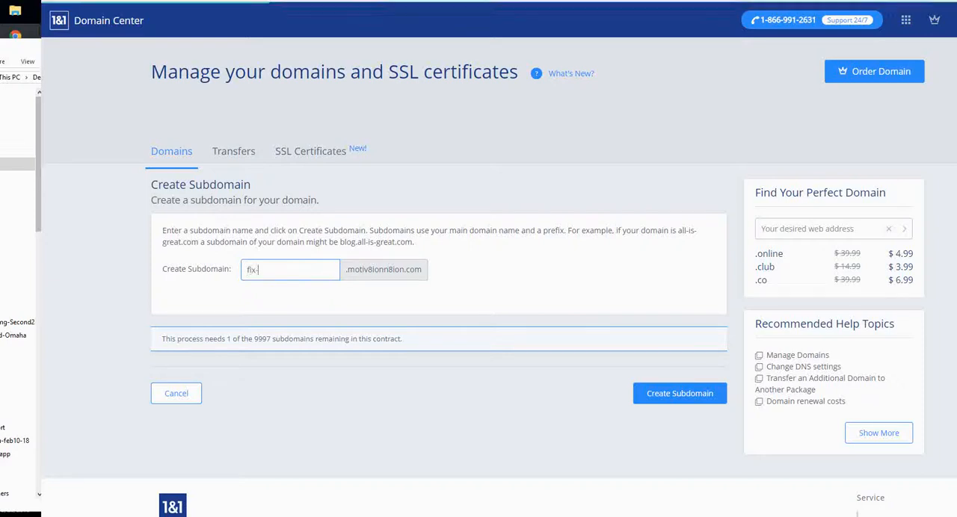
pyautogui.write('and')
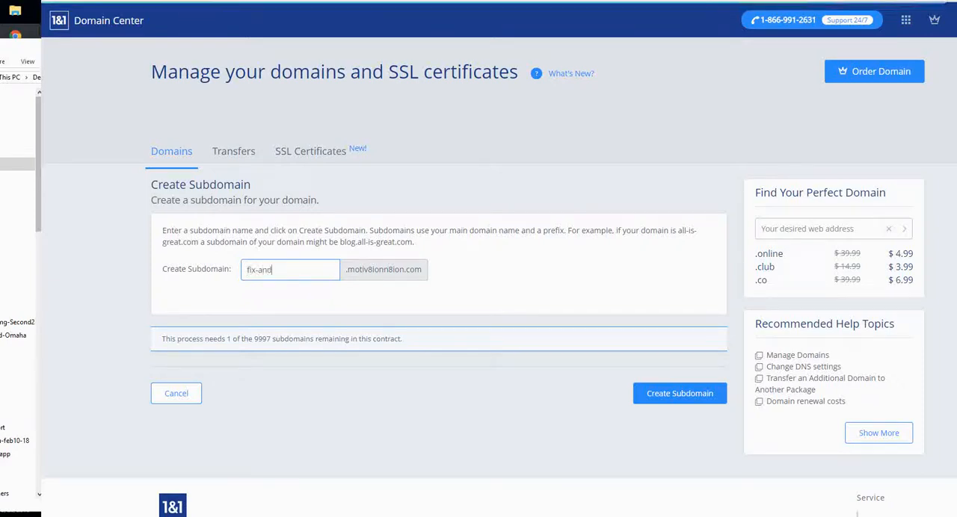
pyautogui.write('-flip')
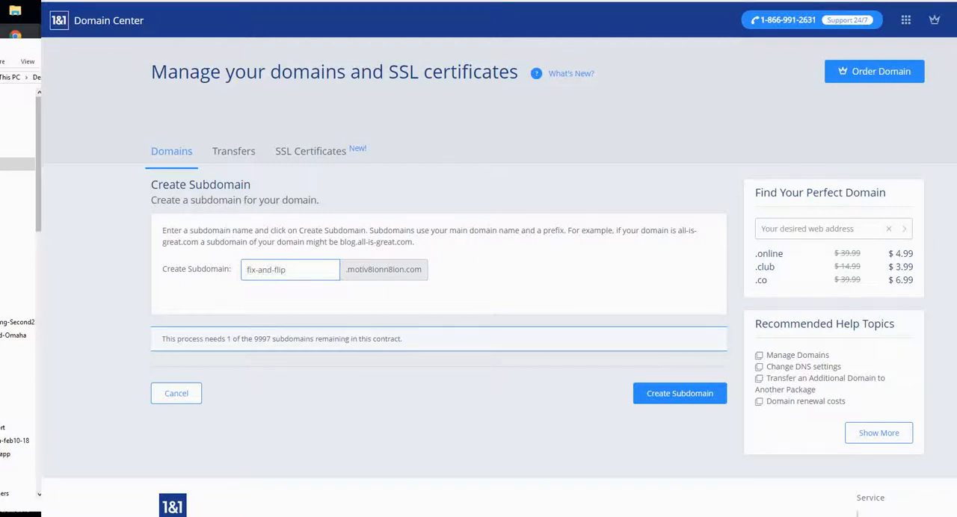
pyautogui.write('-')
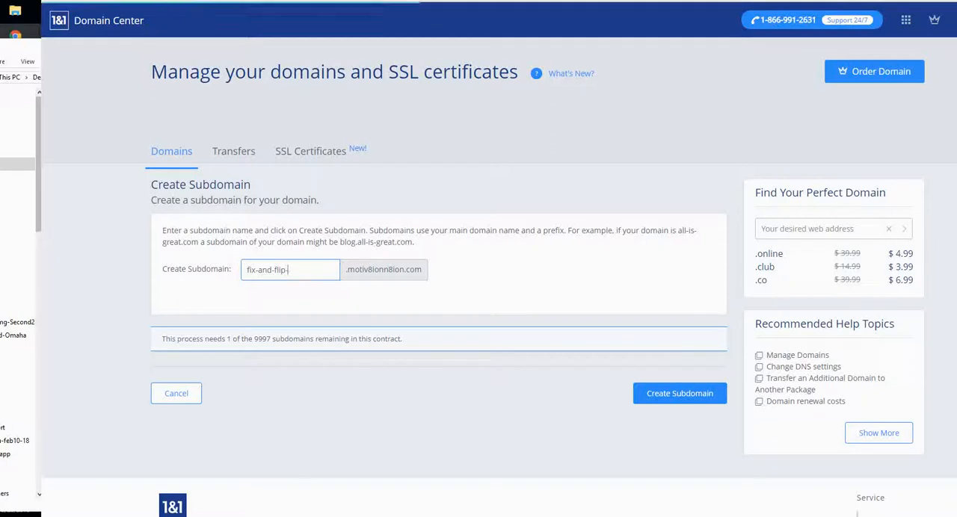
pyautogui.write('r')
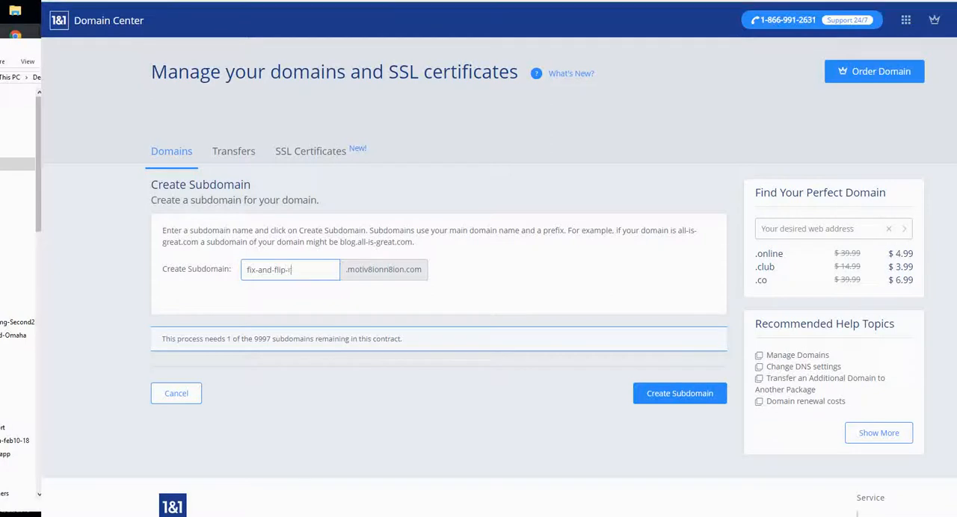
pyautogui.write('epair')
pyautogui.click(680, 394)
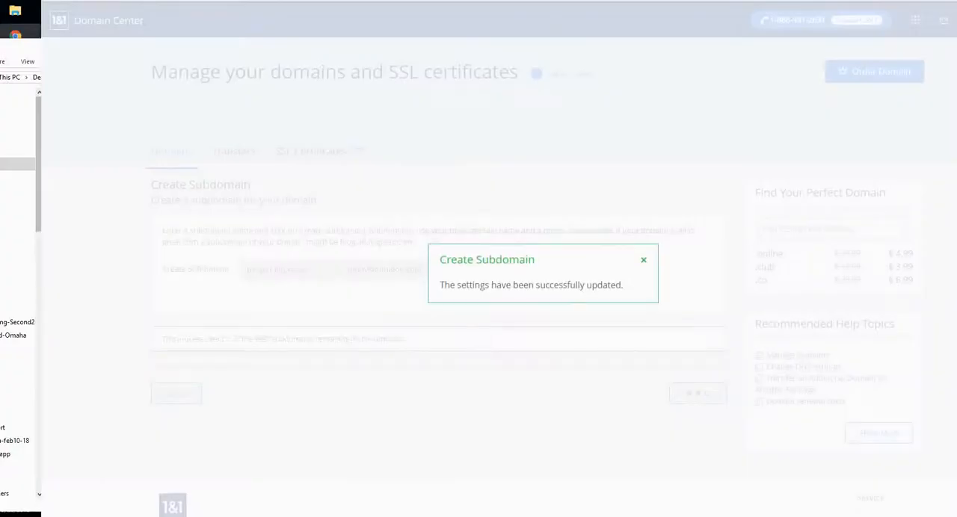
pyautogui.click(644, 260)
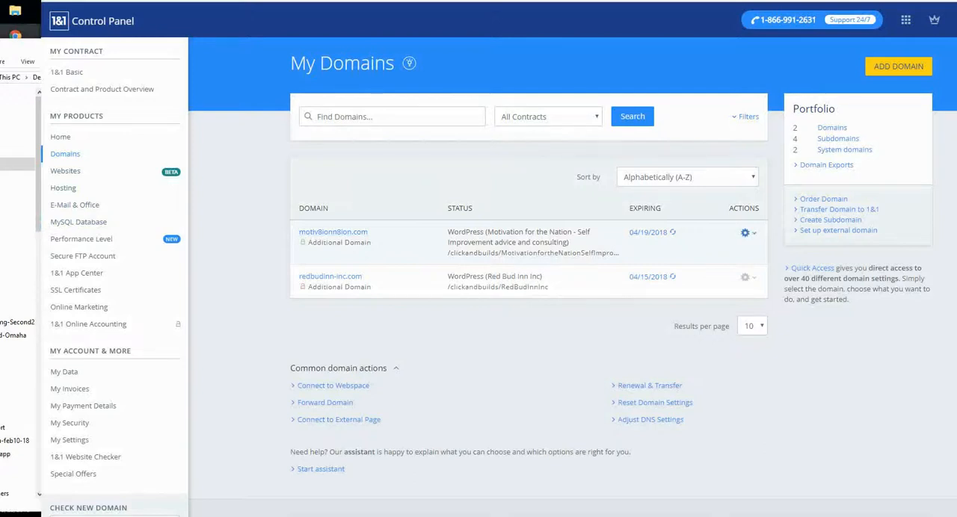
# - Open the fix-and-flip-repair subdomain of motiv8ionn8ion.com and start creating a WordPress website for it
pyautogui.click(744, 232)
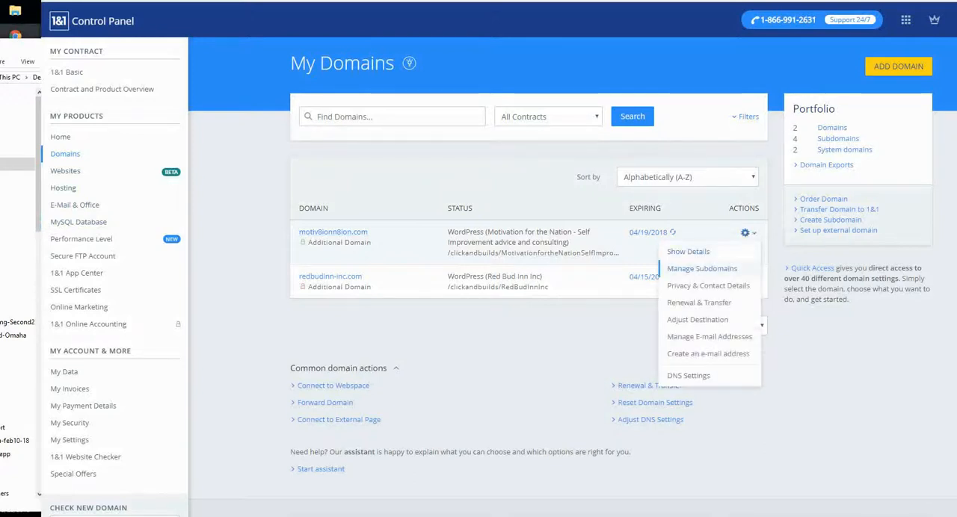
pyautogui.click(702, 268)
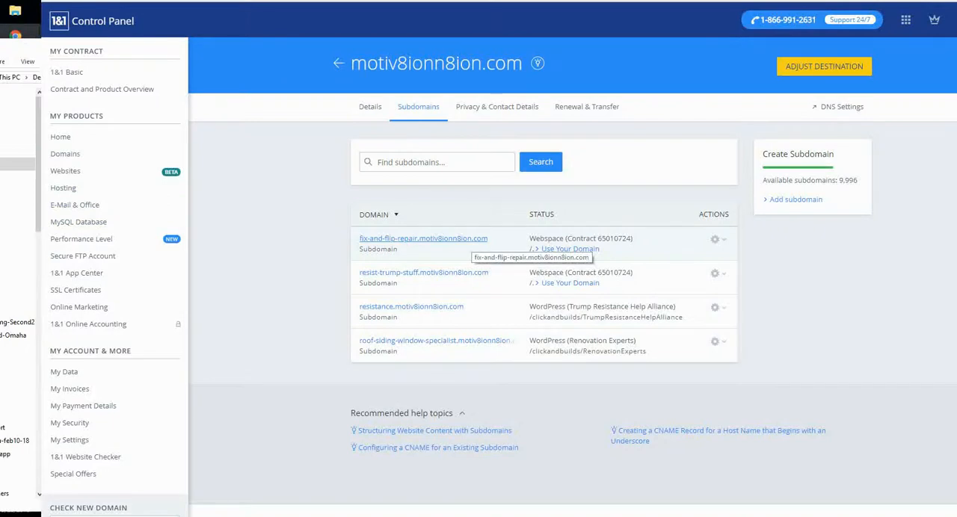
pyautogui.click(424, 239)
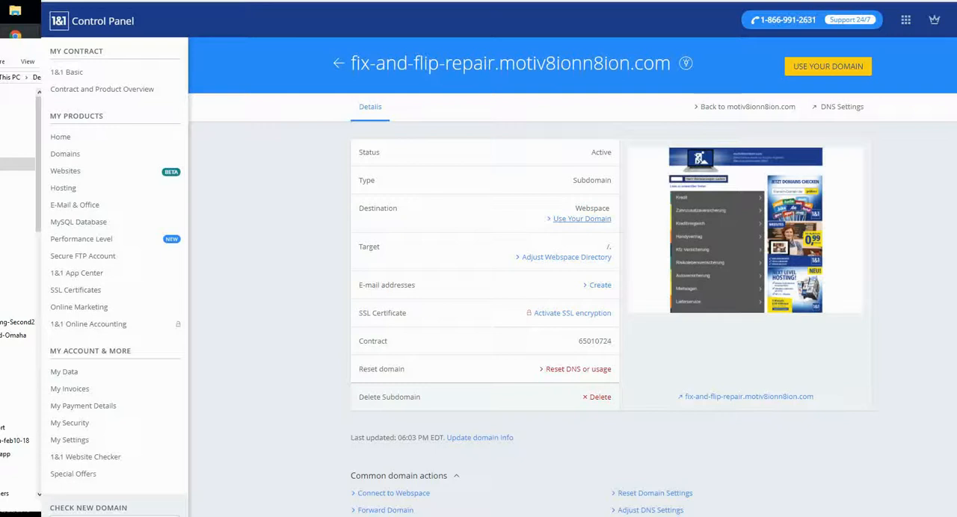
pyautogui.click(582, 219)
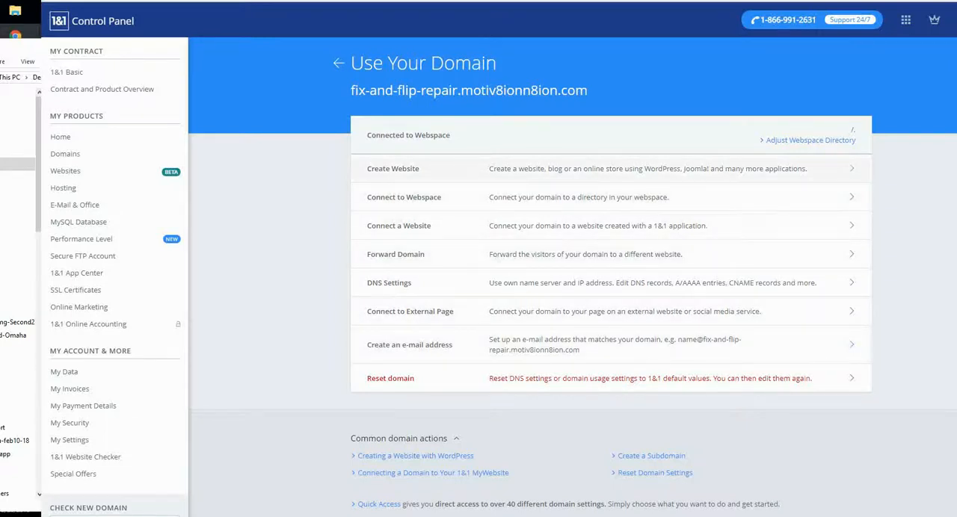
pyautogui.click(611, 169)
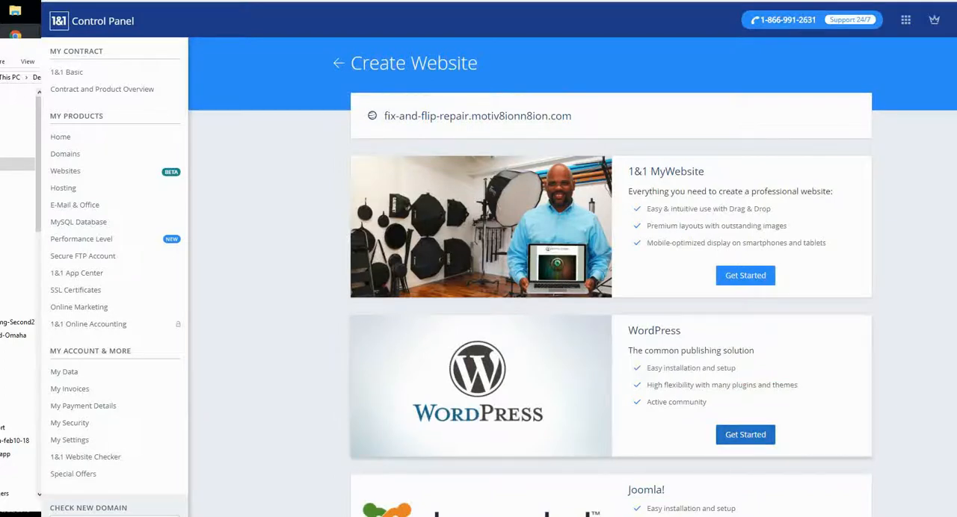
pyautogui.click(746, 434)
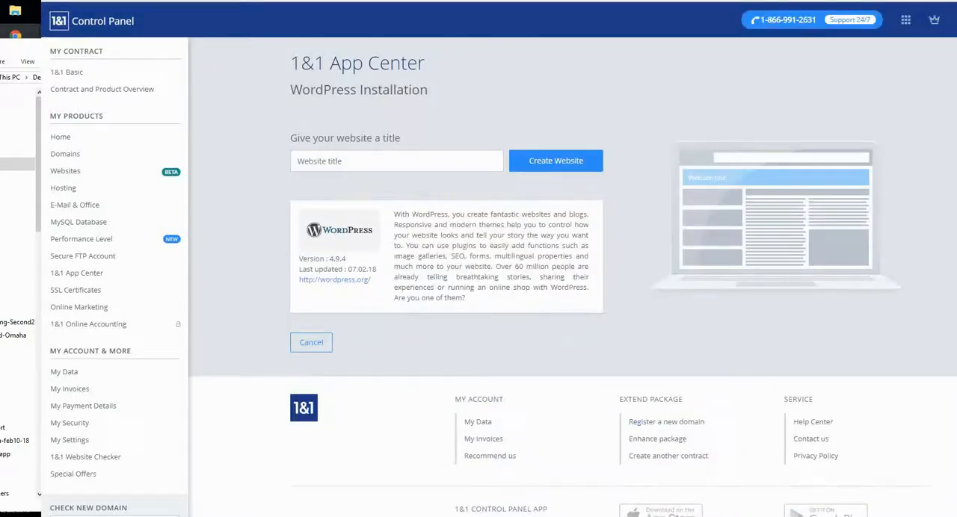
# - Title the WordPress website "Fix Your Flip Profitably - Repair Specialist Experts" and create it
pyautogui.click(374, 161)
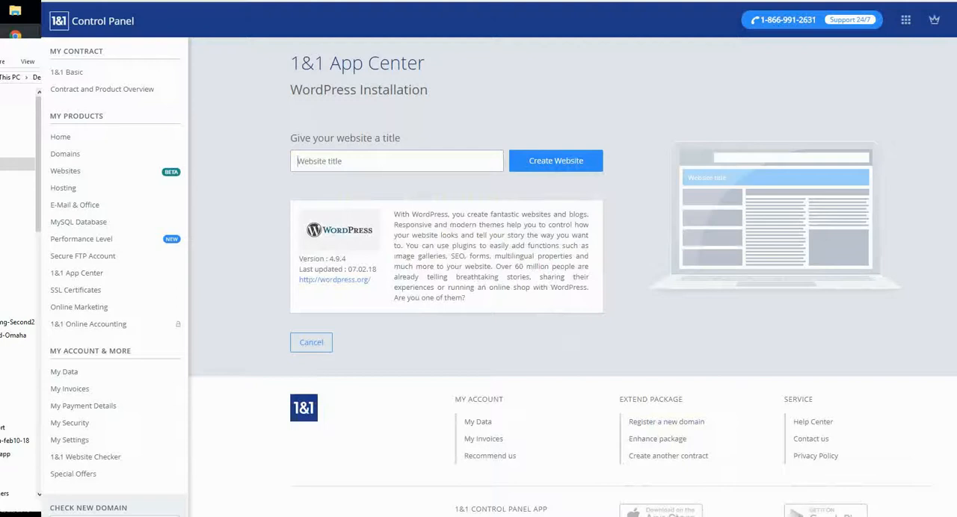
pyautogui.write('Fix Your Flip')
pyautogui.press('BackSpace')
pyautogui.write('p Profitably')
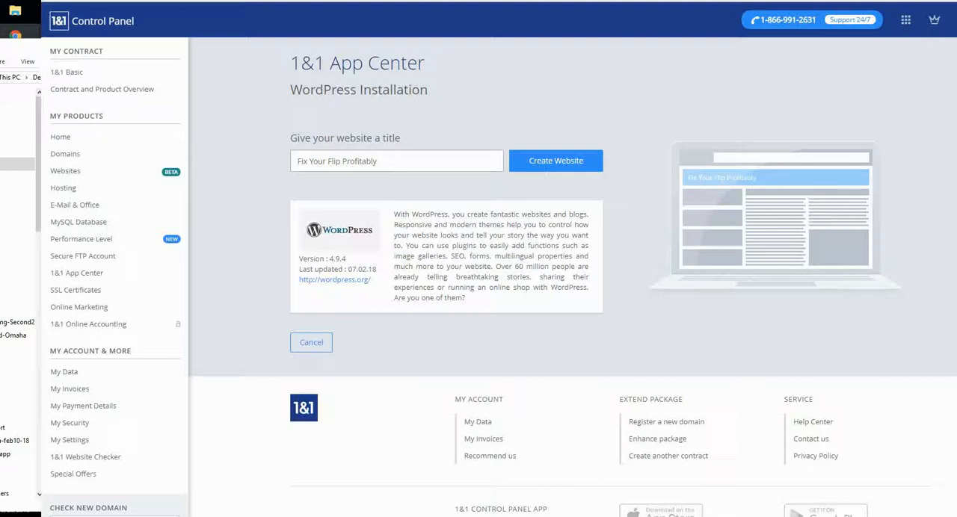
pyautogui.write('- Repair')
pyautogui.write('Spece')
pyautogui.press('BackSpace')
pyautogui.write('ialist')
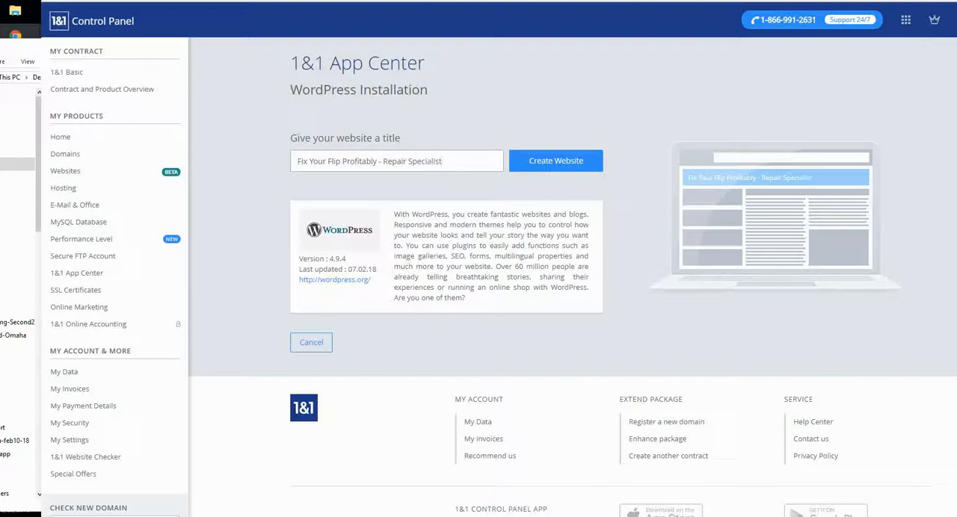
pyautogui.write(' Experts')
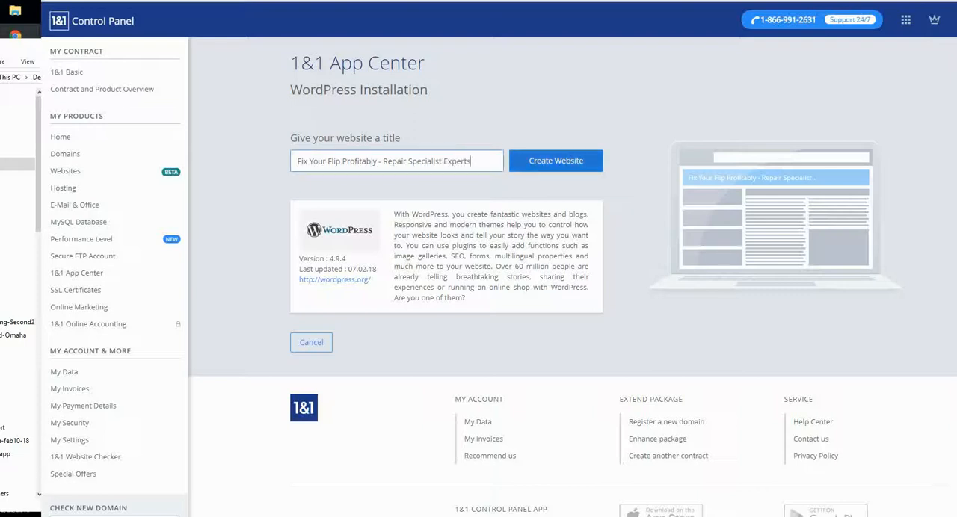
pyautogui.click(556, 161)
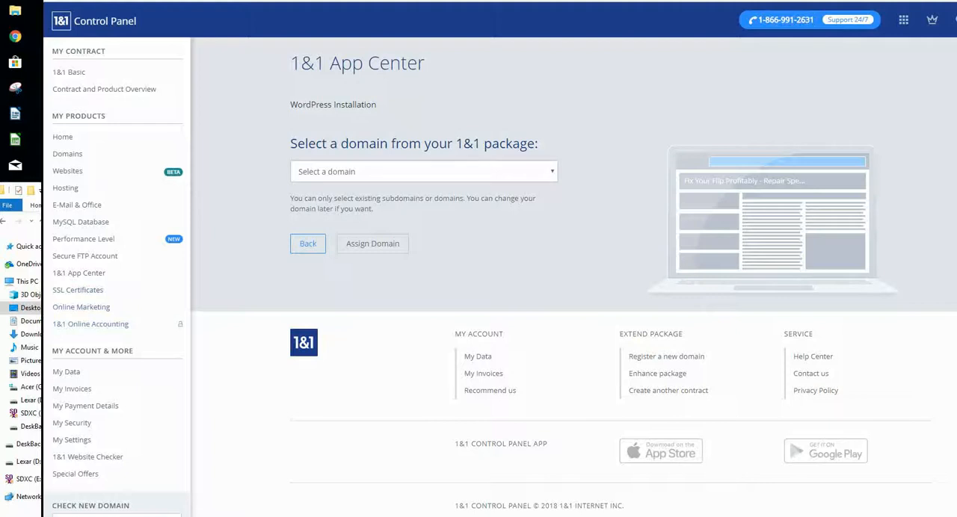
# - Assign the domain fix-and-flip-repair.motiv8ionn8ion.com to the WordPress installation and open the new website for editing
pyautogui.click(419, 172)
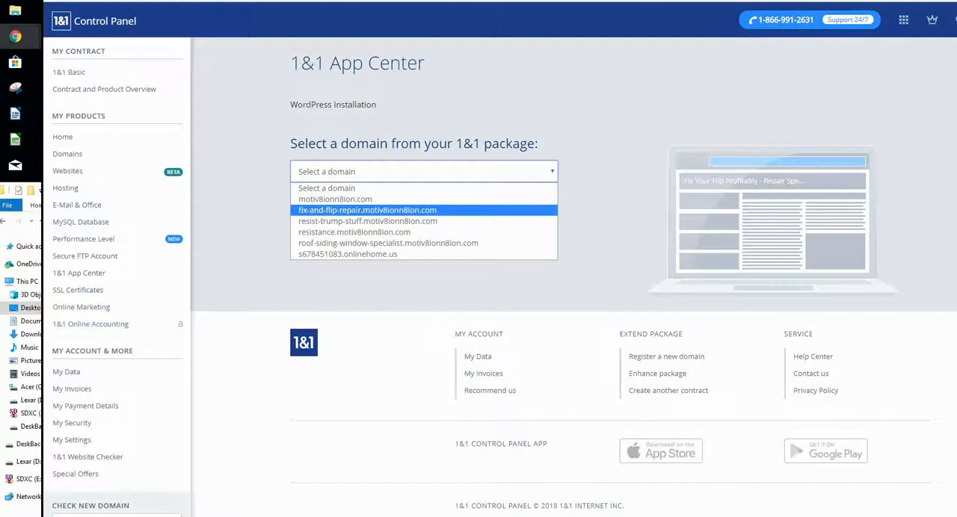
pyautogui.click(367, 210)
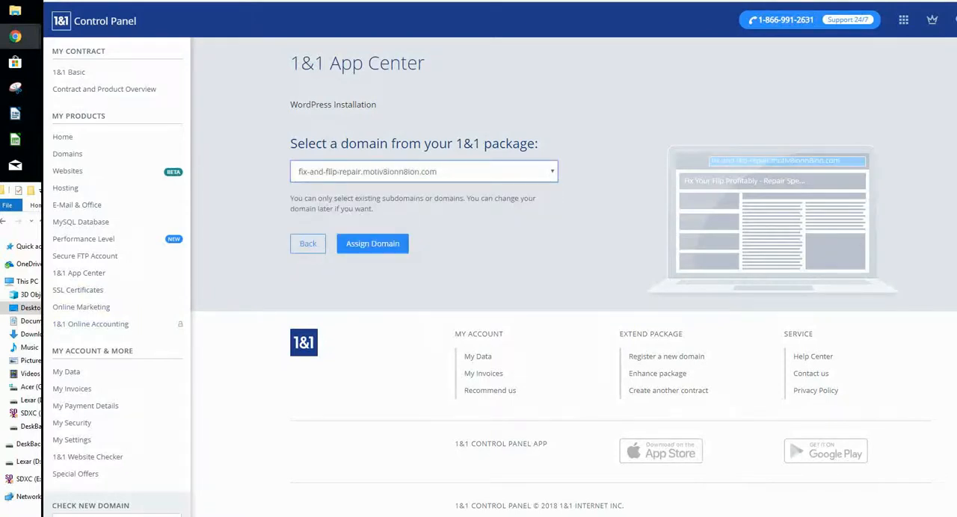
pyautogui.click(373, 245)
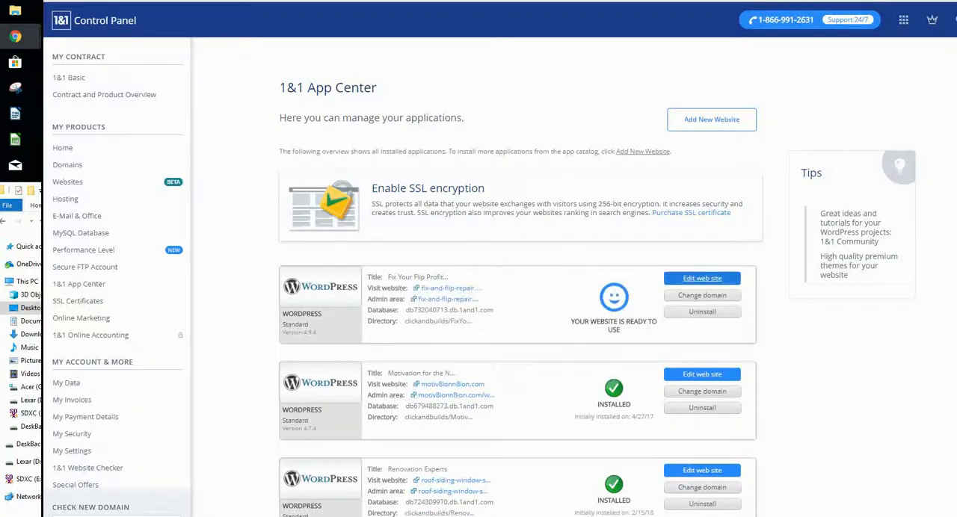
pyautogui.click(702, 278)
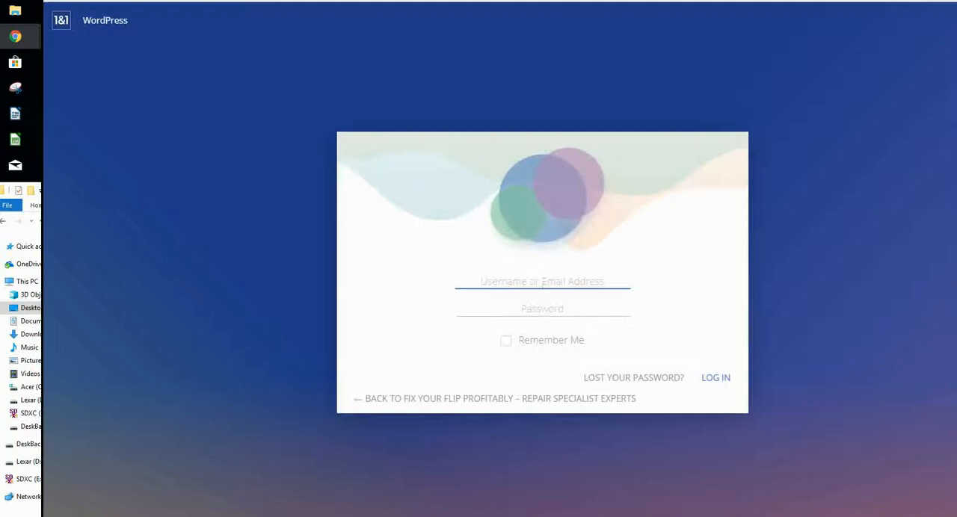
pyautogui.write('/wp')
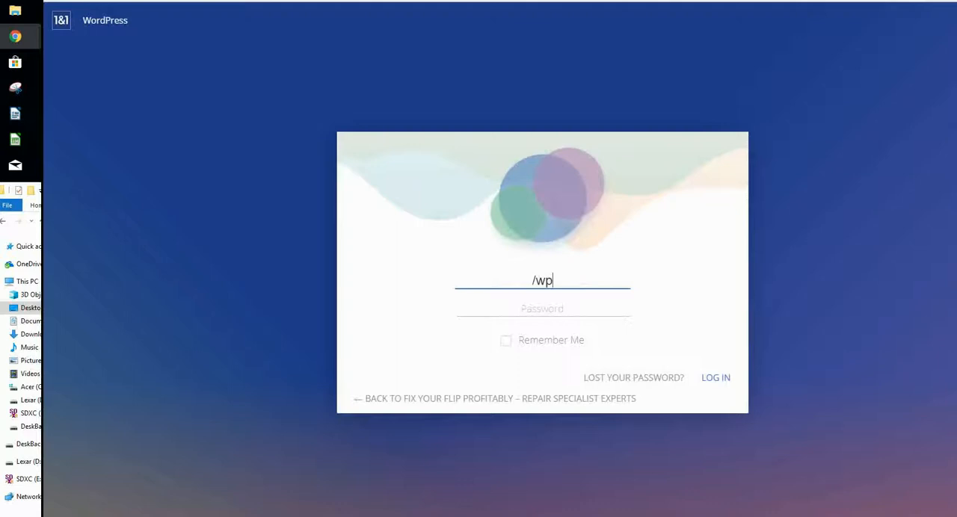
pyautogui.write('-login')
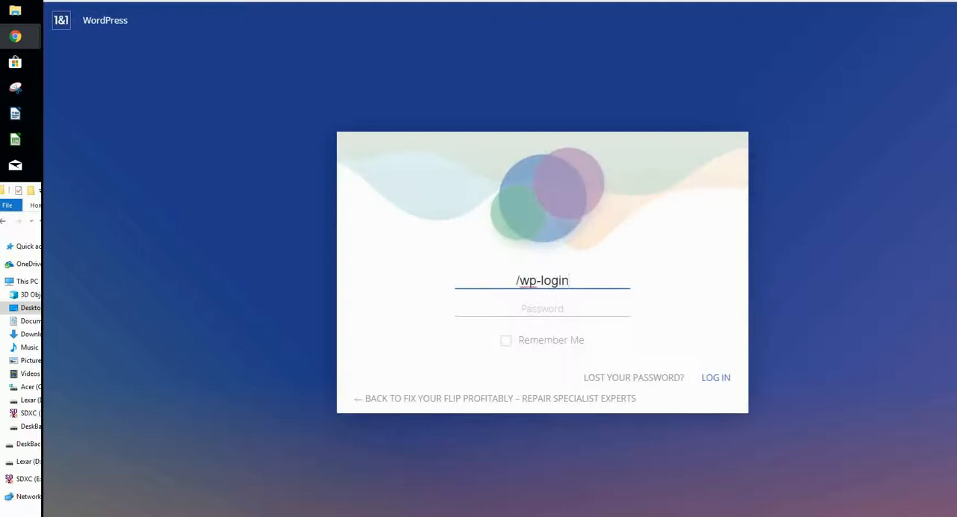
pyautogui.write('.')
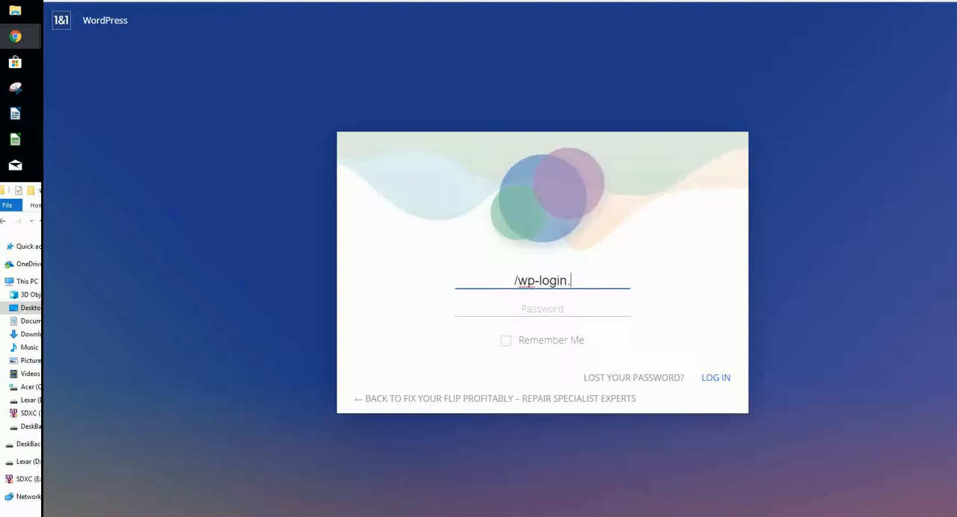
pyautogui.write('php')
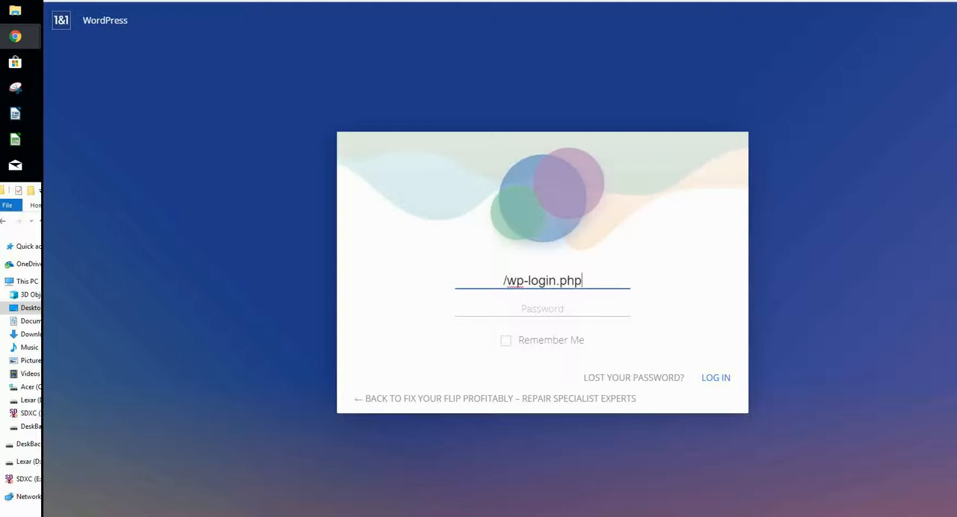
pyautogui.hotkey('shift', 'Left')
pyautogui.hotkey('shift', 'Left')
pyautogui.hotkey('shift', 'Left')
pyautogui.hotkey('shift', 'Left')
pyautogui.hotkey('shift', 'Left')
pyautogui.hotkey('shift', 'Left')
pyautogui.hotkey('shift', 'Left')
pyautogui.hotkey('shift', 'Left')
pyautogui.hotkey('shift', 'Left')
pyautogui.hotkey('shift', 'Left')
pyautogui.hotkey('shift', 'Left')
pyautogui.hotkey('shift', 'Left')
pyautogui.hotkey('shift', 'Left')
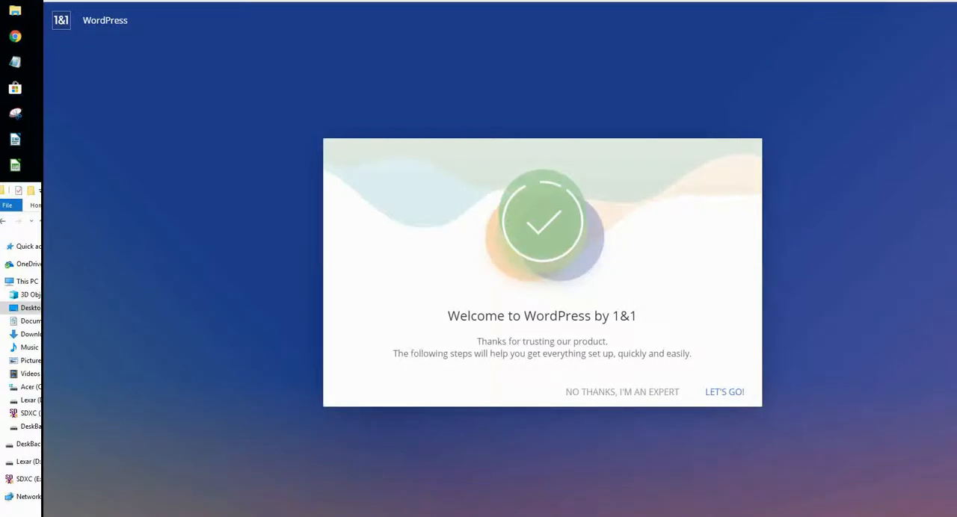
# - Start the guided WordPress setup and choose the Responsive design from the Company category
pyautogui.click(724, 391)
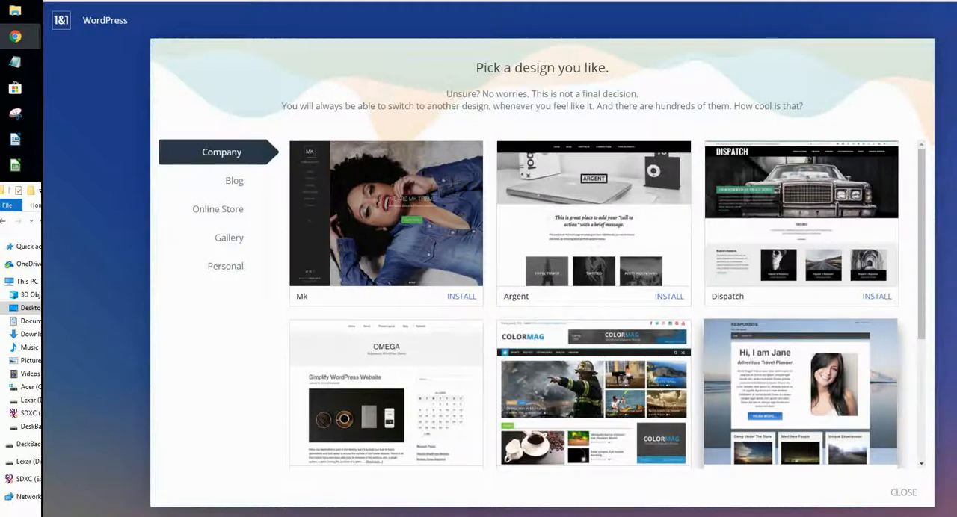
pyautogui.click(801, 394)
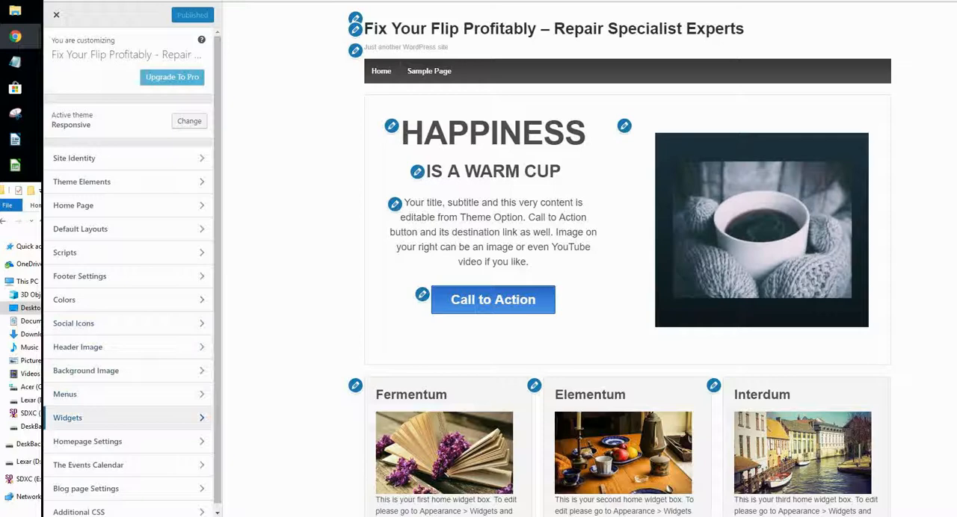
# - Change the call-to-action text in the Home Page settings to "Get Cost Analysis"
pyautogui.click(112, 418)
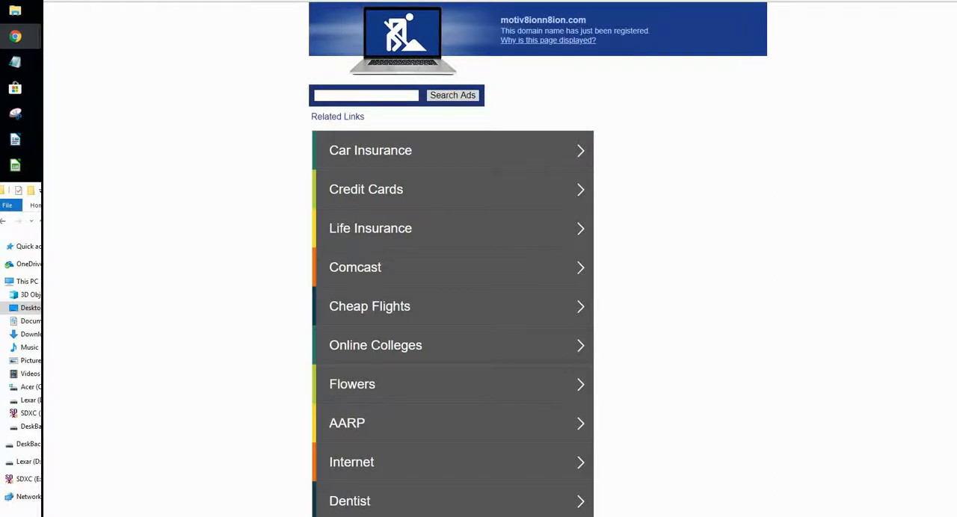
pyautogui.hotkey('alt', 'Left')
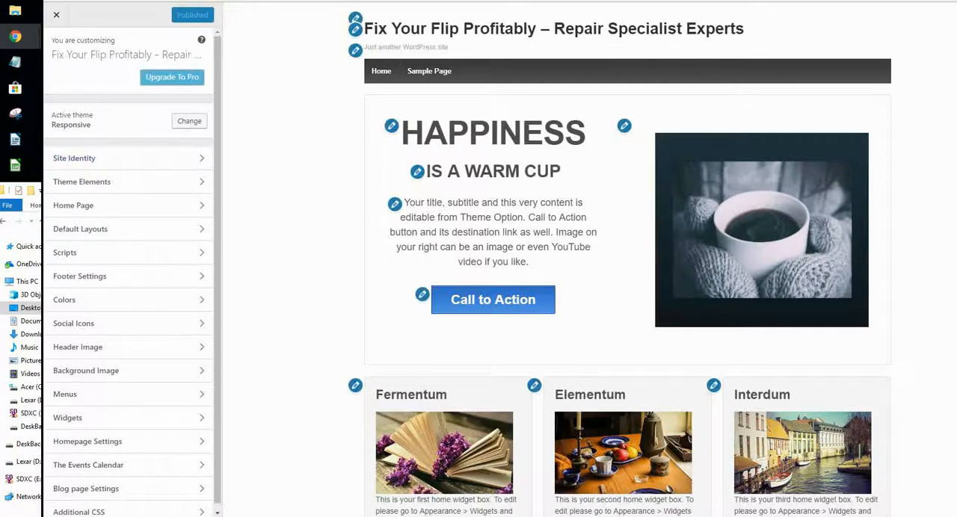
pyautogui.click(90, 206)
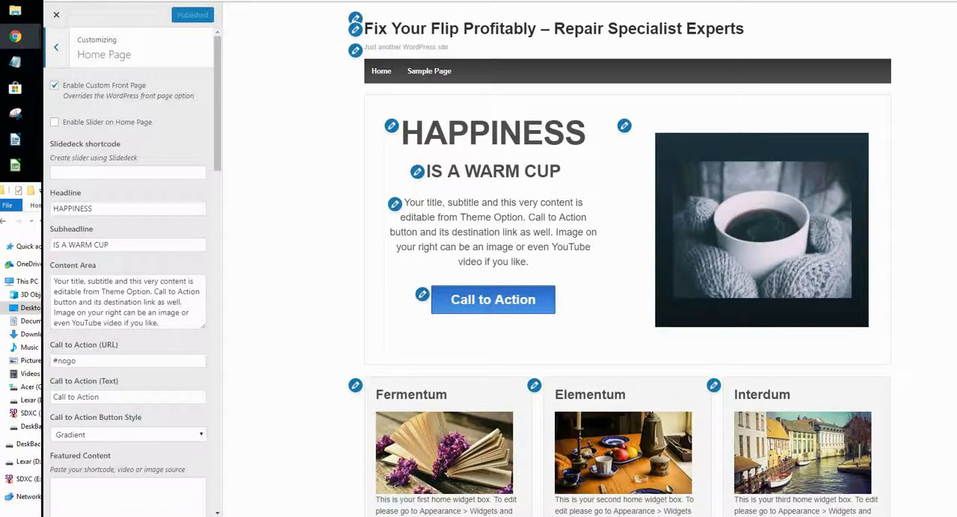
pyautogui.doubleClick(87, 397)
pyautogui.click(75, 397)
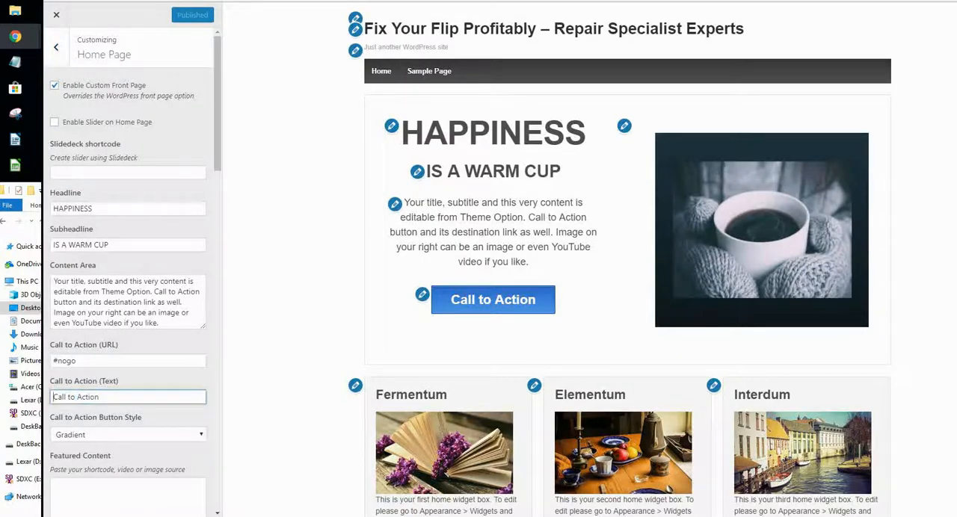
pyautogui.tripleClick(75, 397)
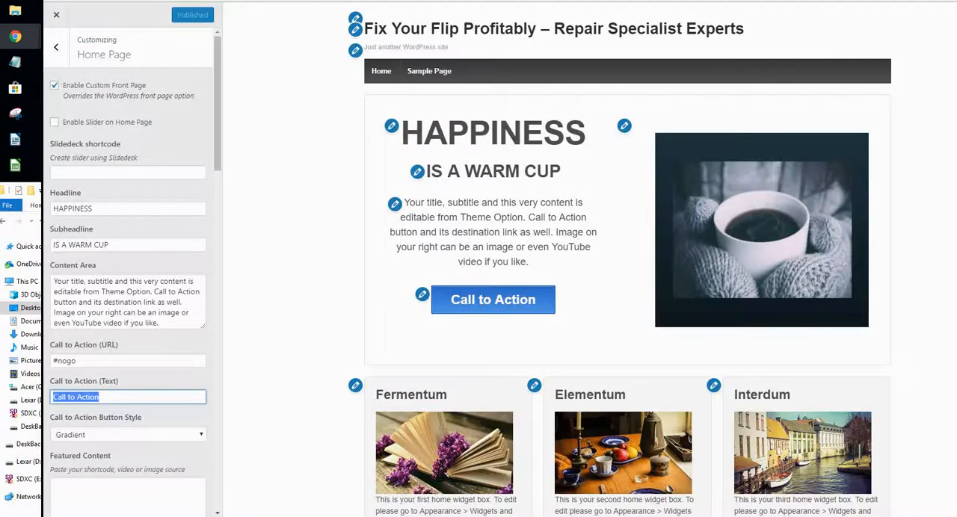
pyautogui.write('Get')
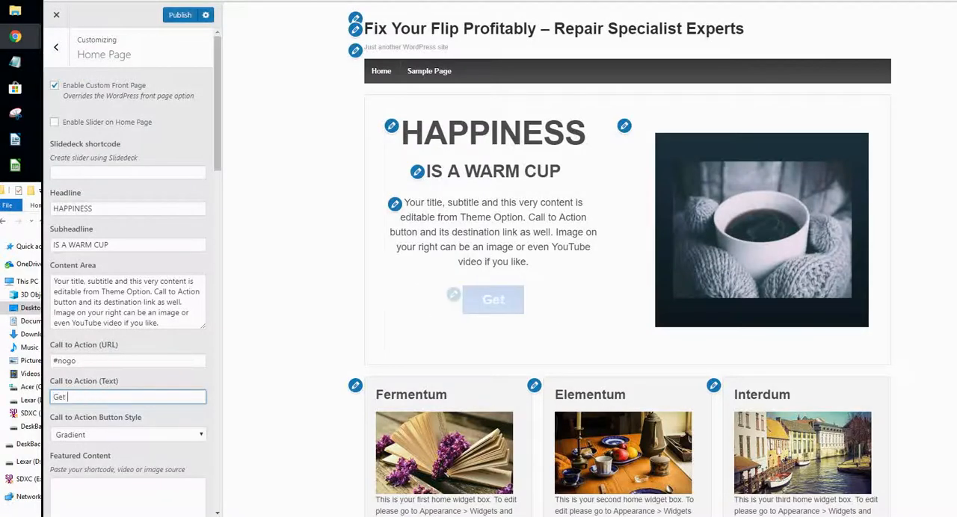
pyautogui.write(' Cost')
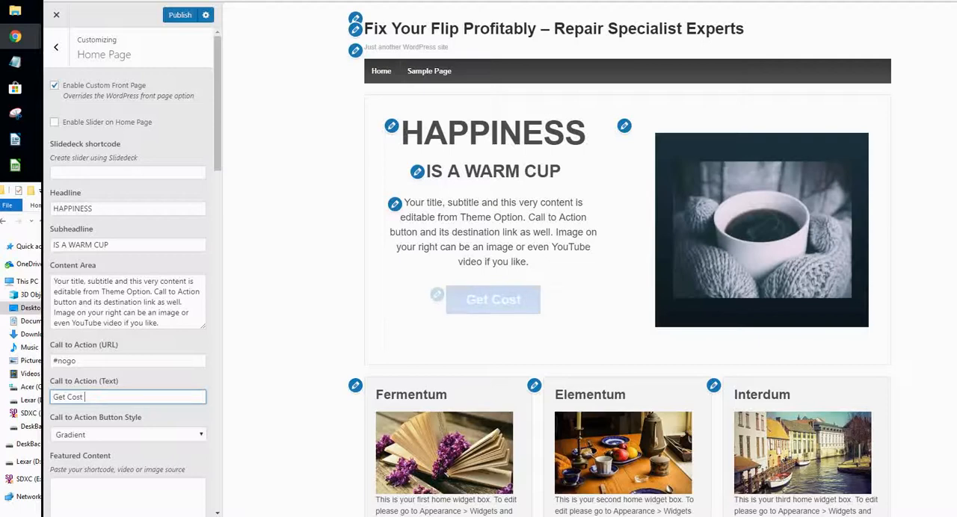
pyautogui.write(' Ana')
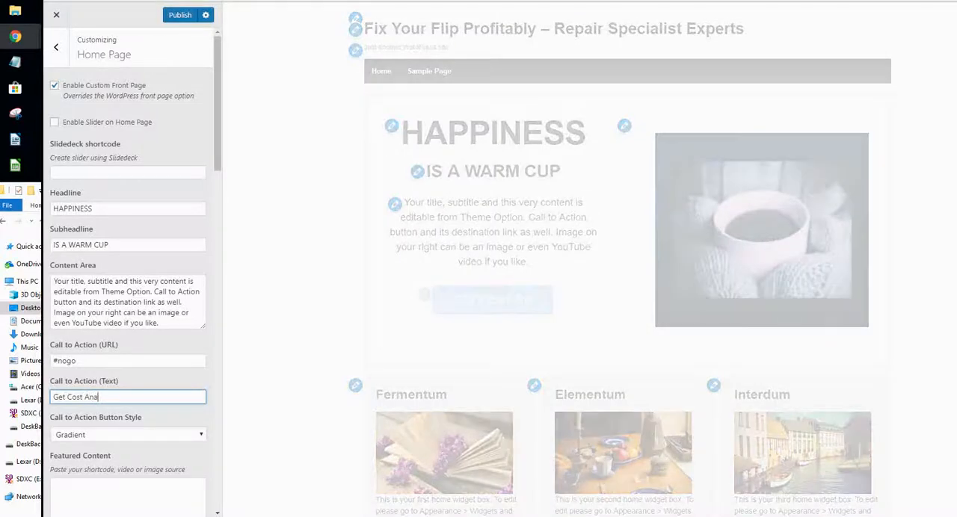
pyautogui.write('lysis')
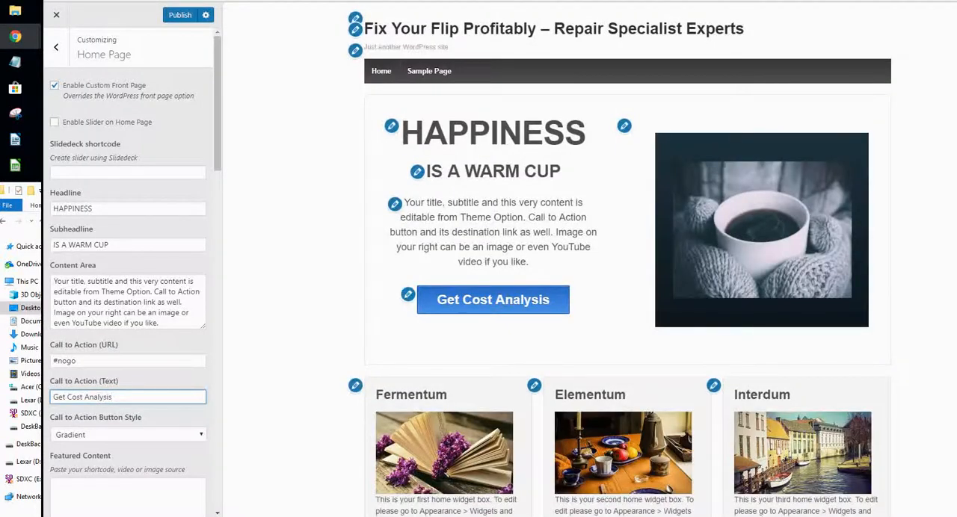
# - Look through the remaining Home Page settings, including the About, Feature, Testimonial, Team and Contact sections and the posts available for testimonials
pyautogui.scroll(-4, 131, 300)
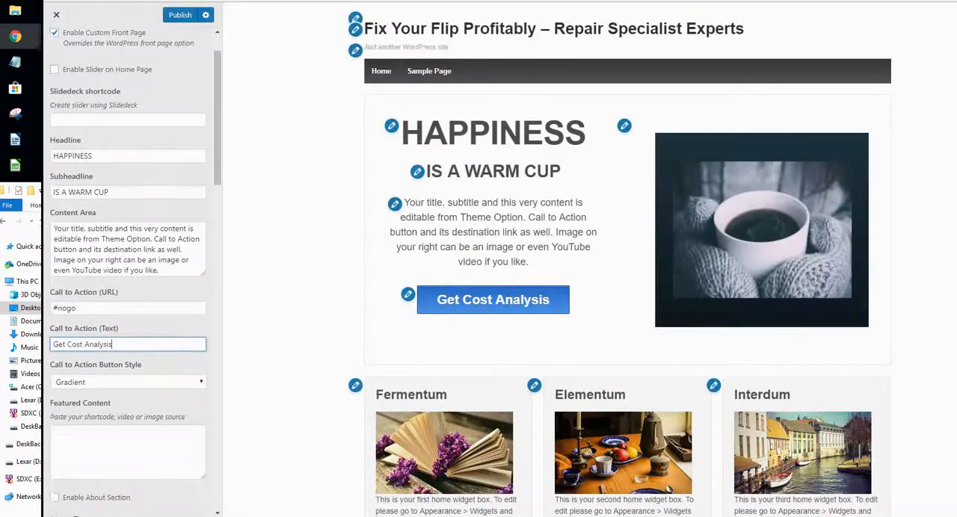
pyautogui.scroll(-4, 131, 299)
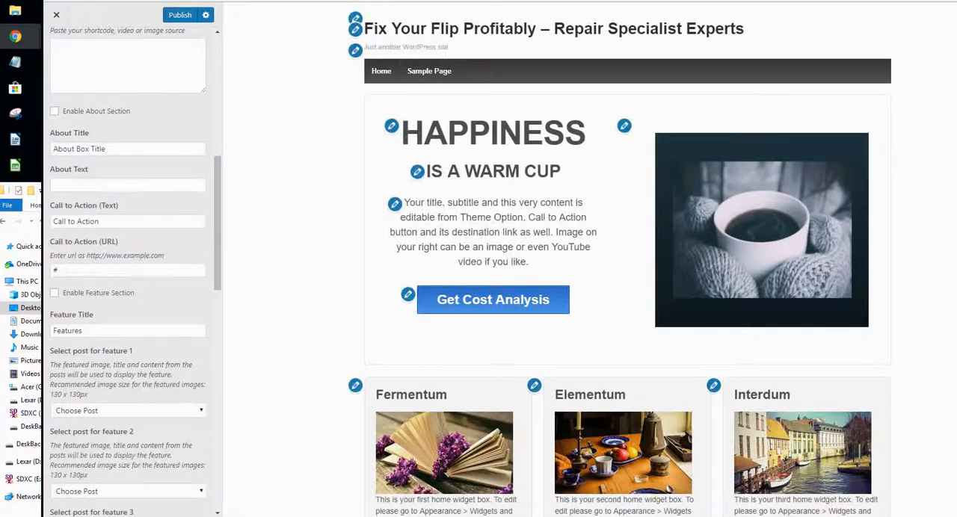
pyautogui.scroll(-3, 131, 299)
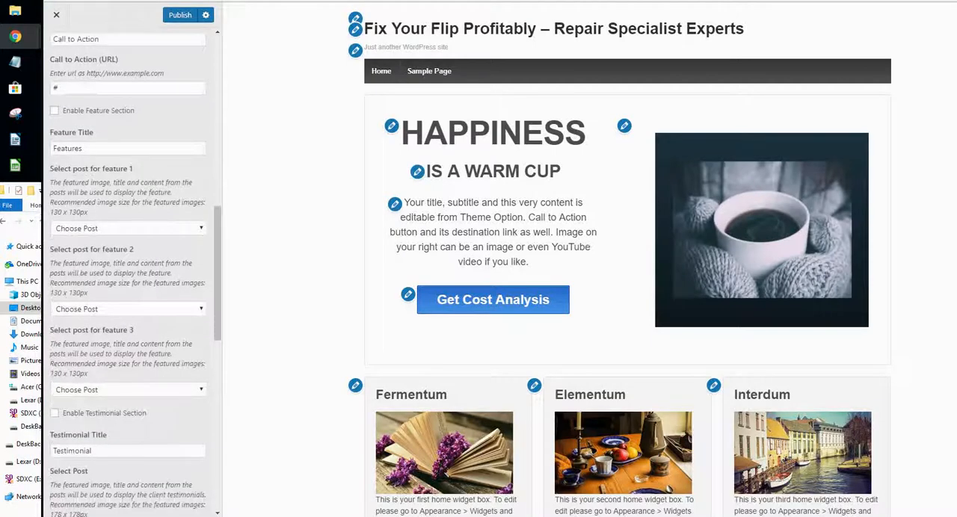
pyautogui.scroll(-4, 130, 299)
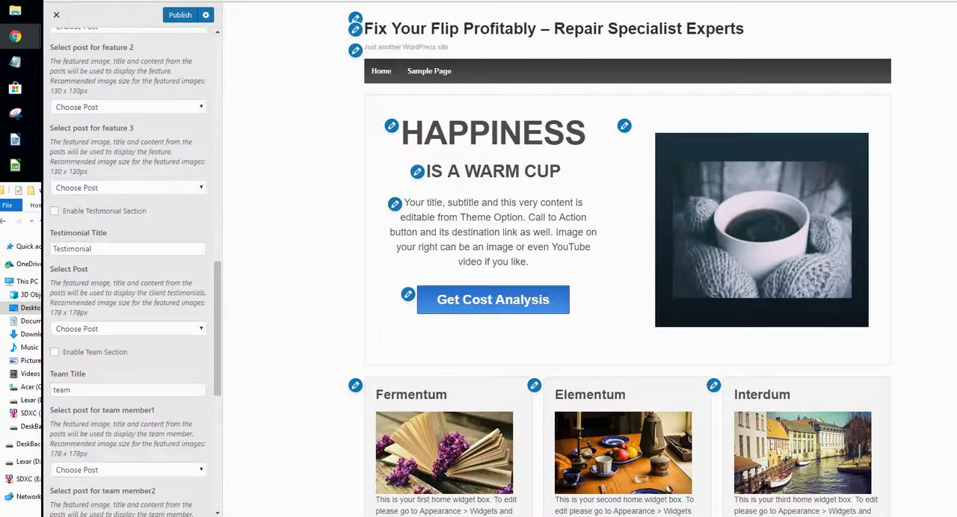
pyautogui.scroll(-2, 130, 299)
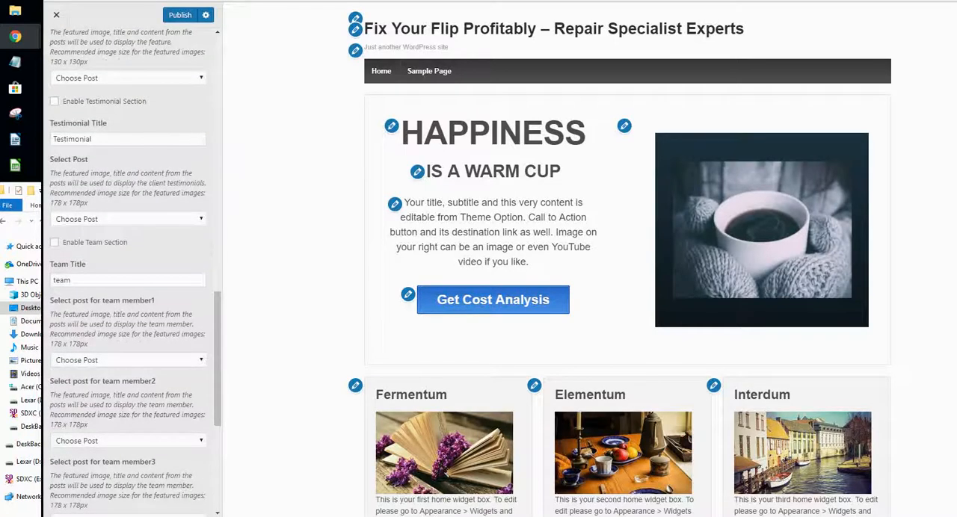
pyautogui.click(128, 219)
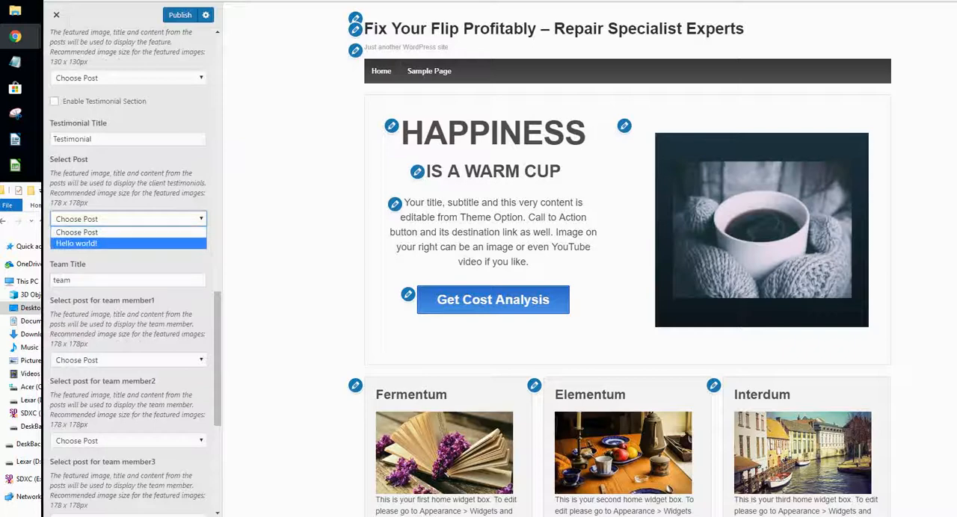
pyautogui.click(200, 220)
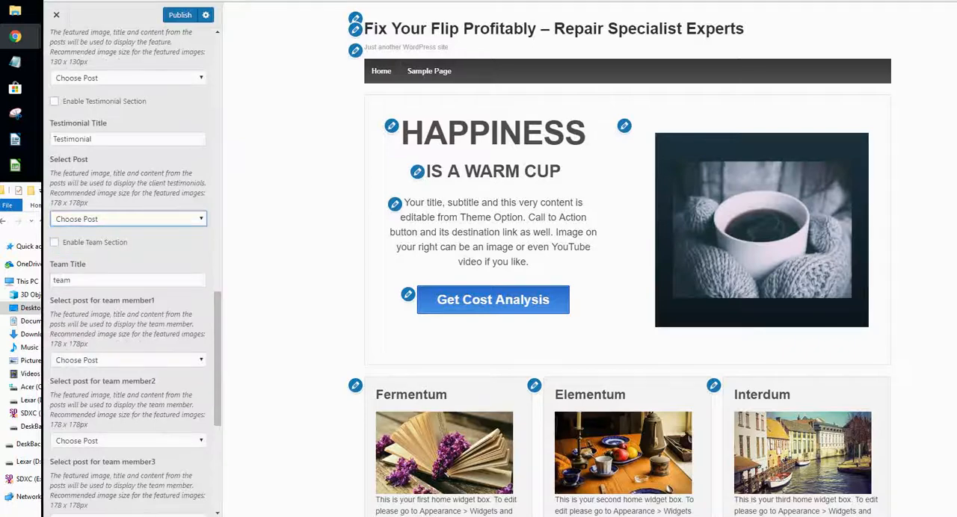
pyautogui.scroll(-4, 201, 219)
pyautogui.scroll(-2, 135, 269)
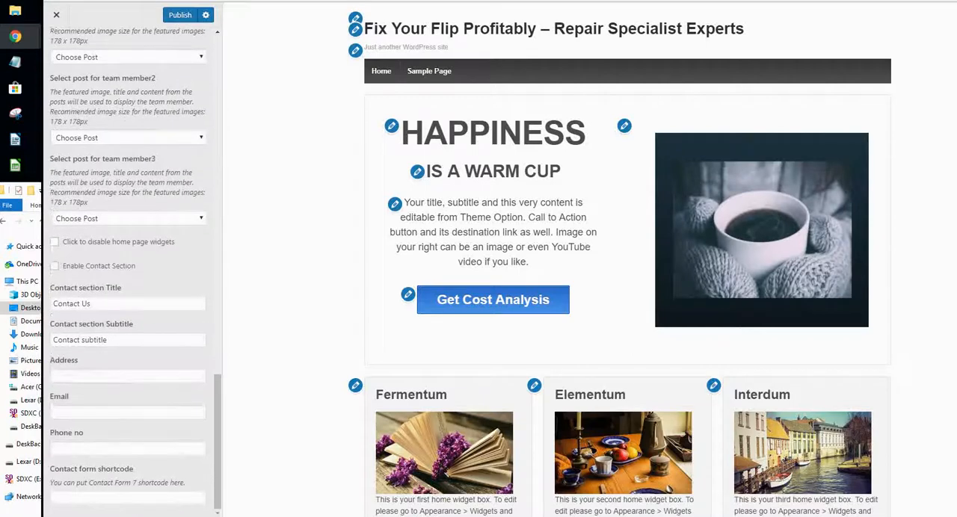
pyautogui.scroll(10, 127, 269)
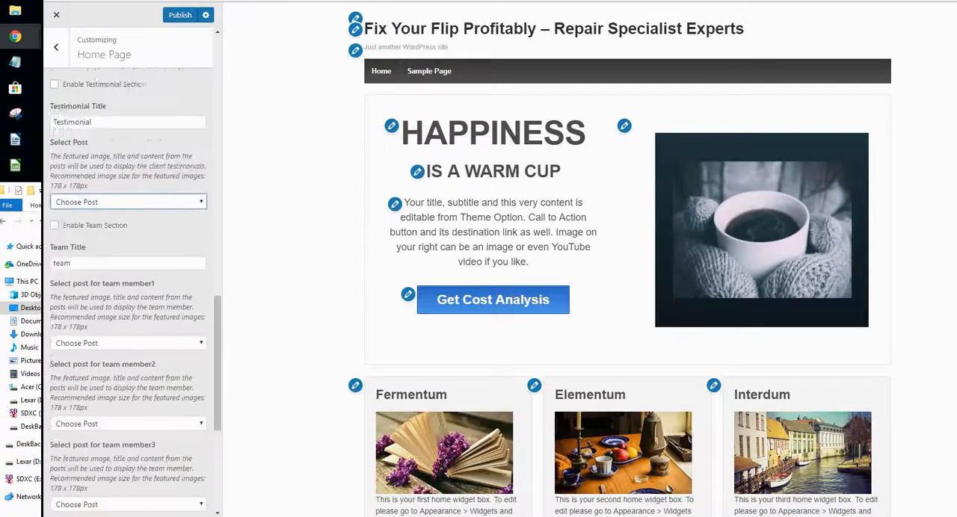
pyautogui.scroll(5, 127, 291)
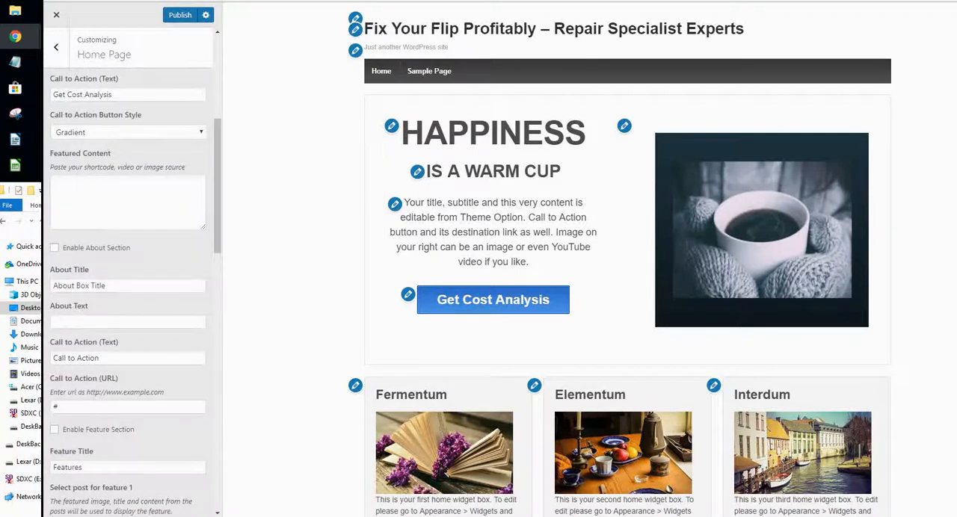
pyautogui.scroll(5, 130, 292)
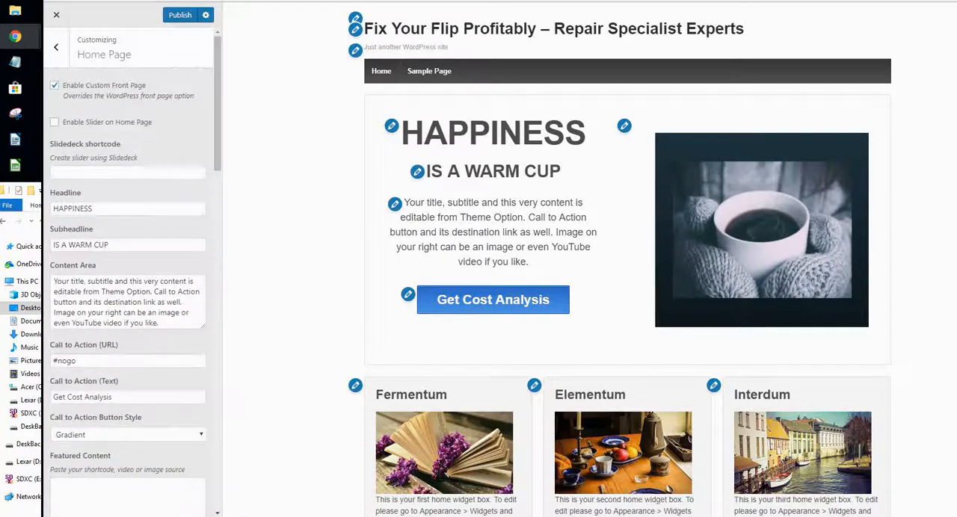
# - Set the homepage to display a static page and publish the change
pyautogui.click(55, 46)
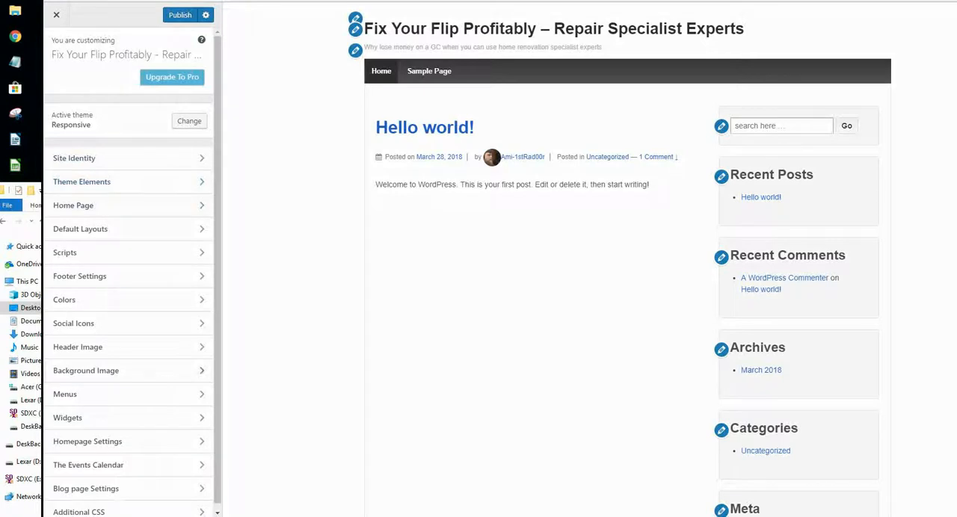
pyautogui.click(87, 442)
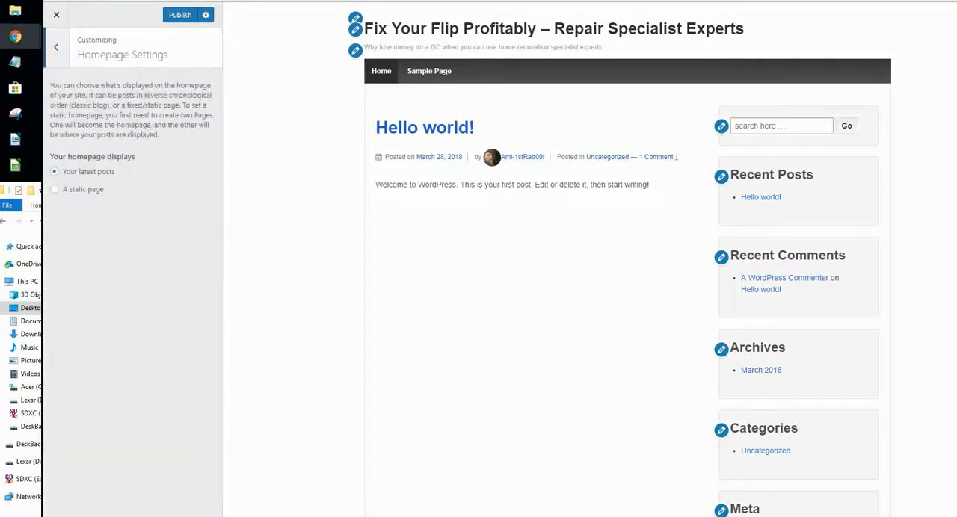
pyautogui.click(55, 189)
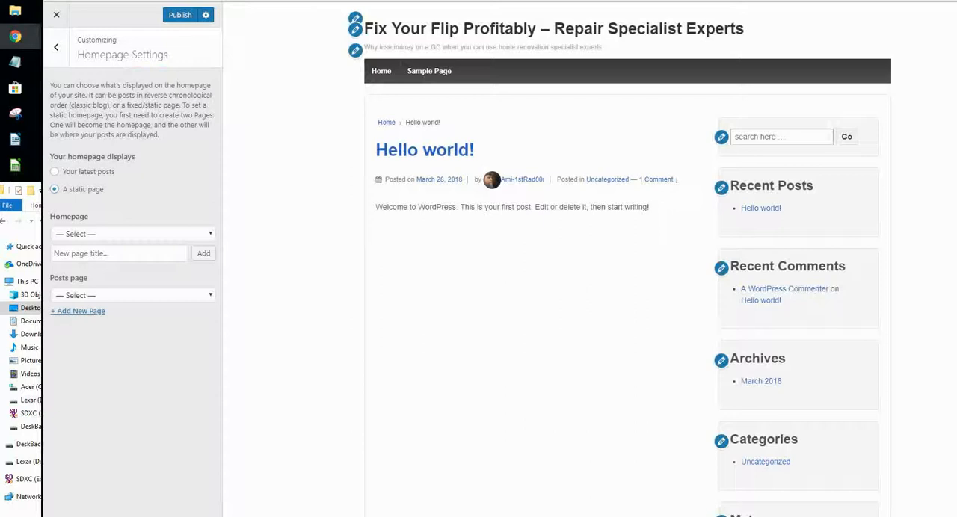
pyautogui.click(180, 15)
pyautogui.click(55, 46)
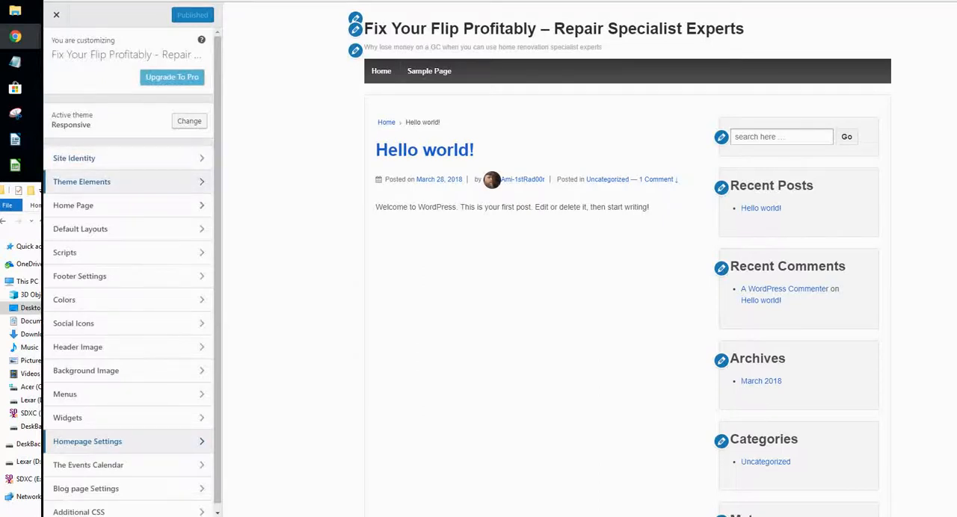
# - Copy the title "Buying A Fixer Upper" from the MySimpleSiteS1 notes in Notepad and add a new page with it as the homepage
pyautogui.scroll(-1, 129, 275)
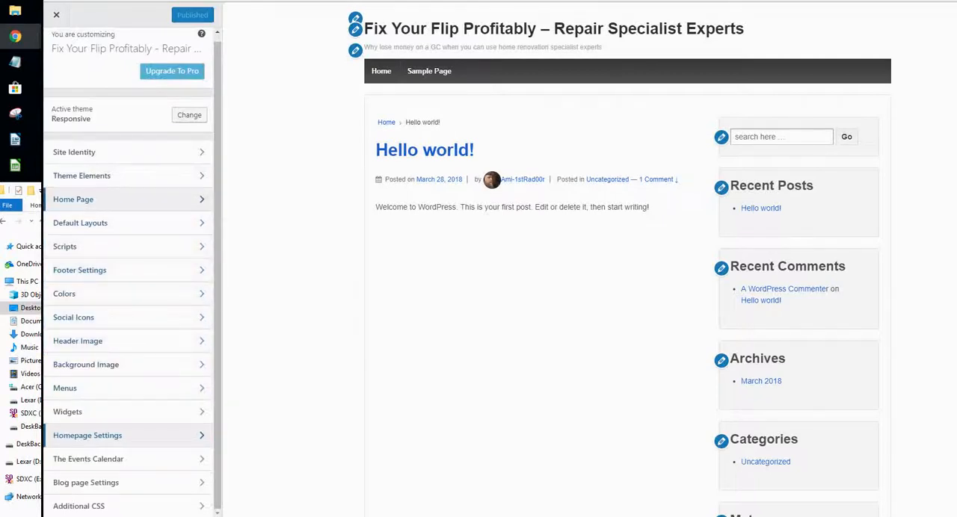
pyautogui.click(74, 199)
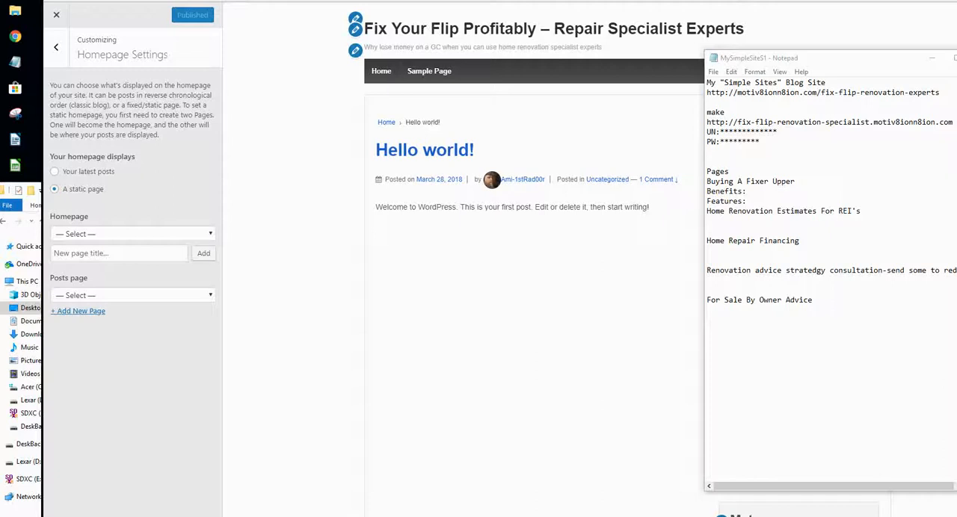
pyautogui.moveTo(707, 181); pyautogui.dragTo(795, 181)
pyautogui.hotkey('ctrl', 'c')
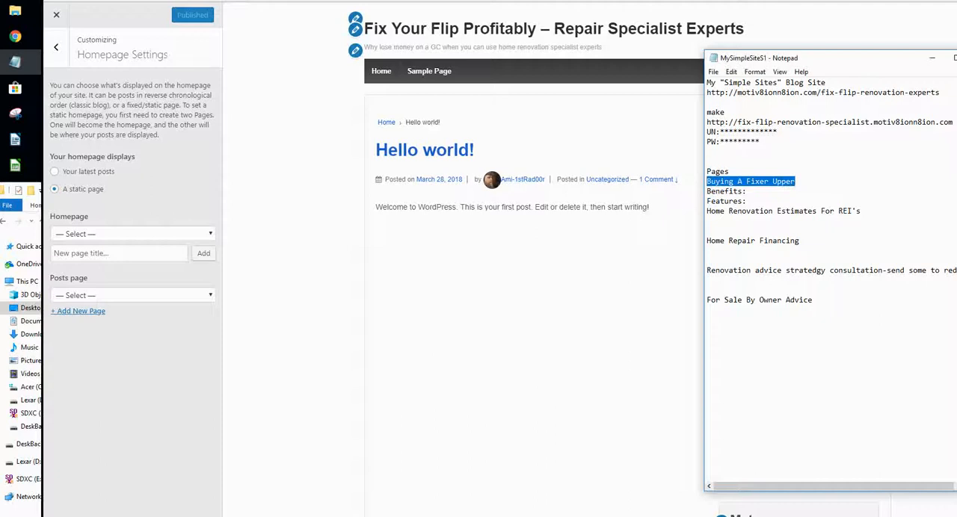
pyautogui.click(747, 191)
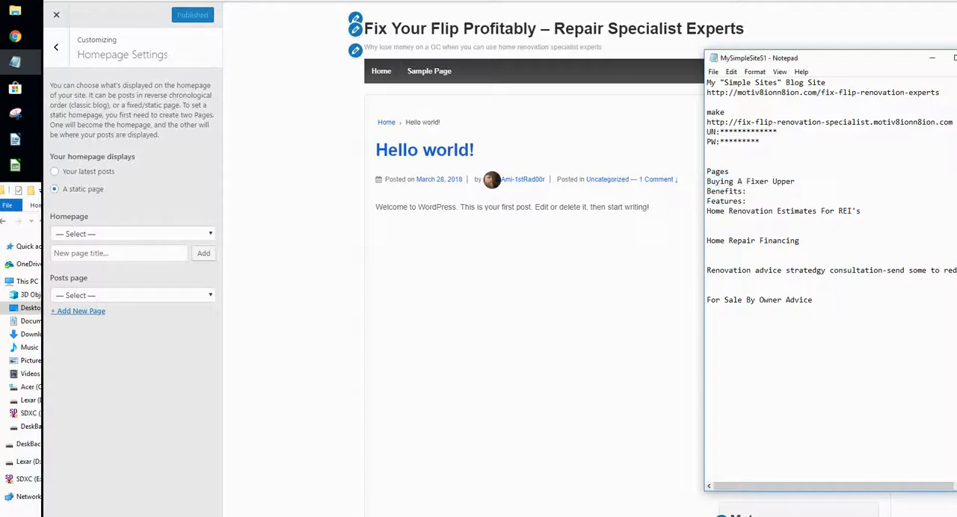
pyautogui.click(120, 253)
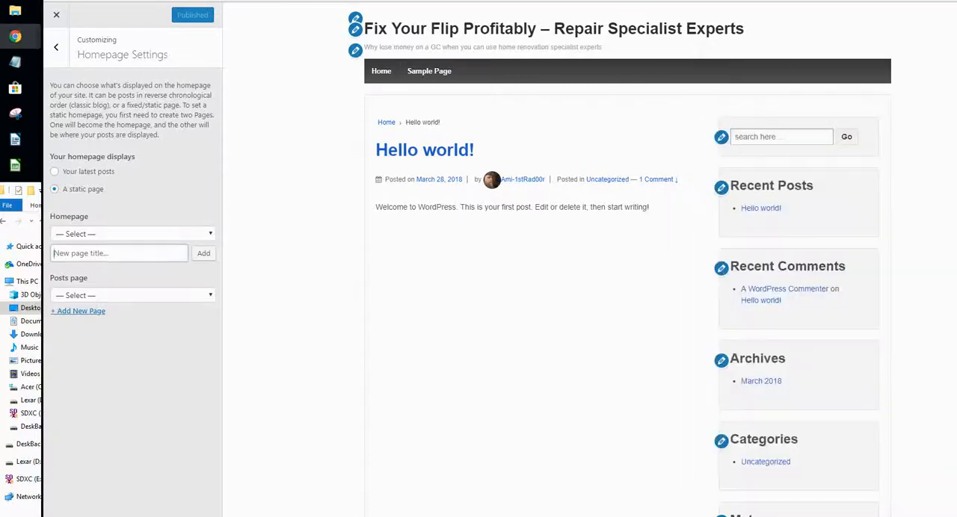
pyautogui.hotkey('ctrl', 'v')
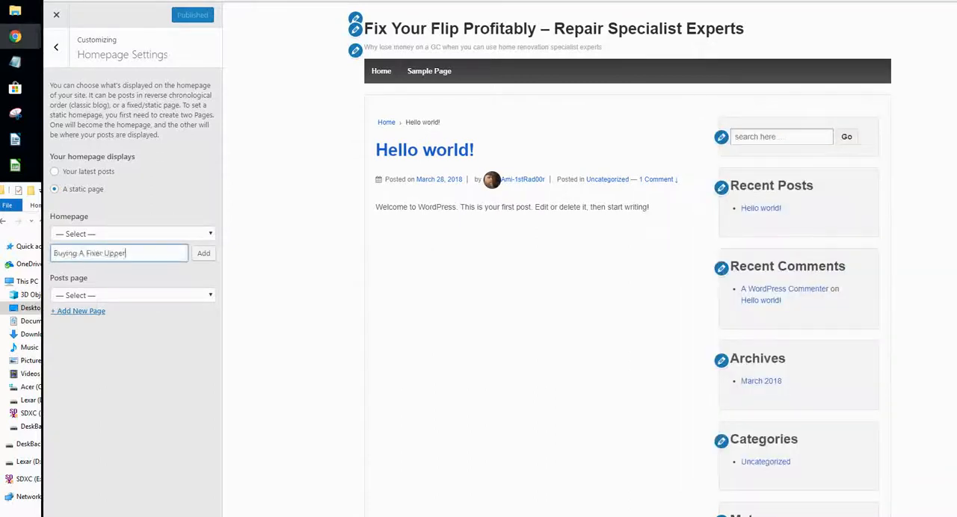
pyautogui.press('Return')
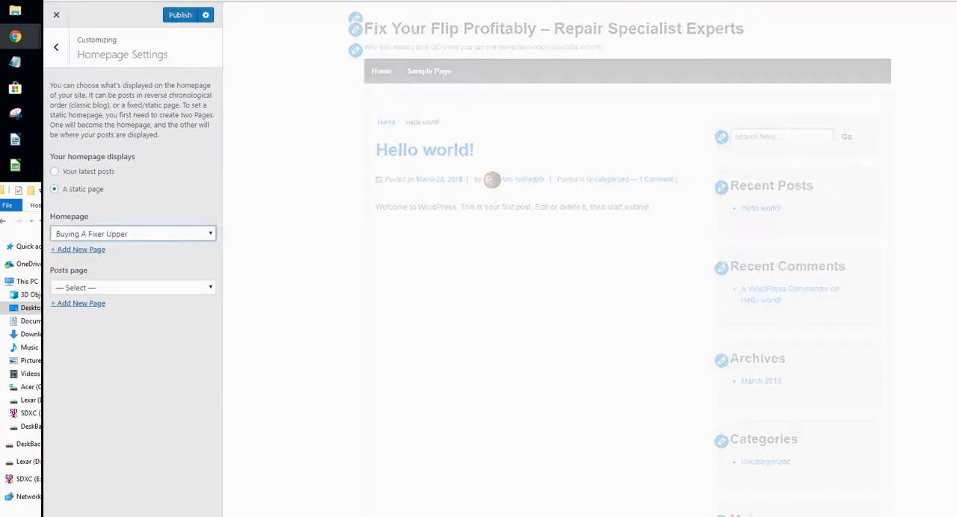
# - Copy the title "Home Renovation Estimates For REI" from the Notepad notes and add a new homepage page with it
pyautogui.click(78, 249)
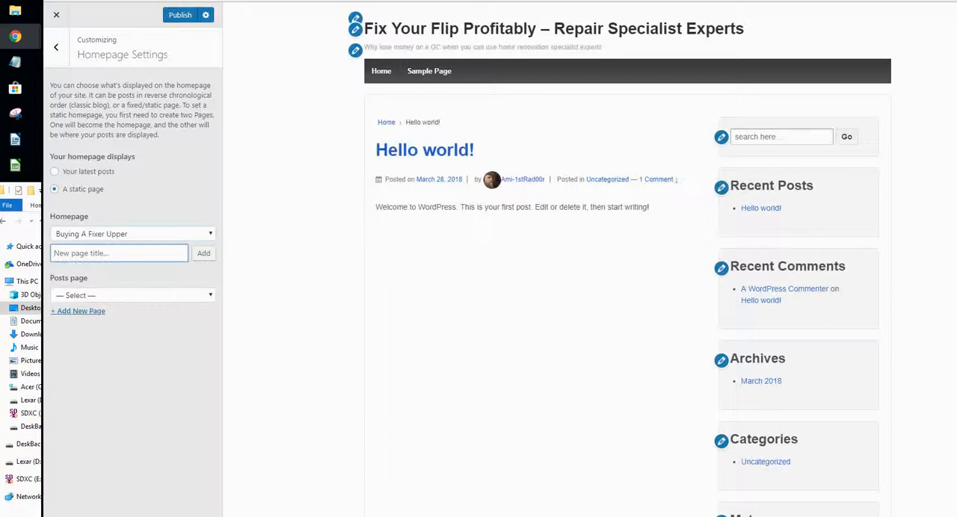
pyautogui.click(15, 62)
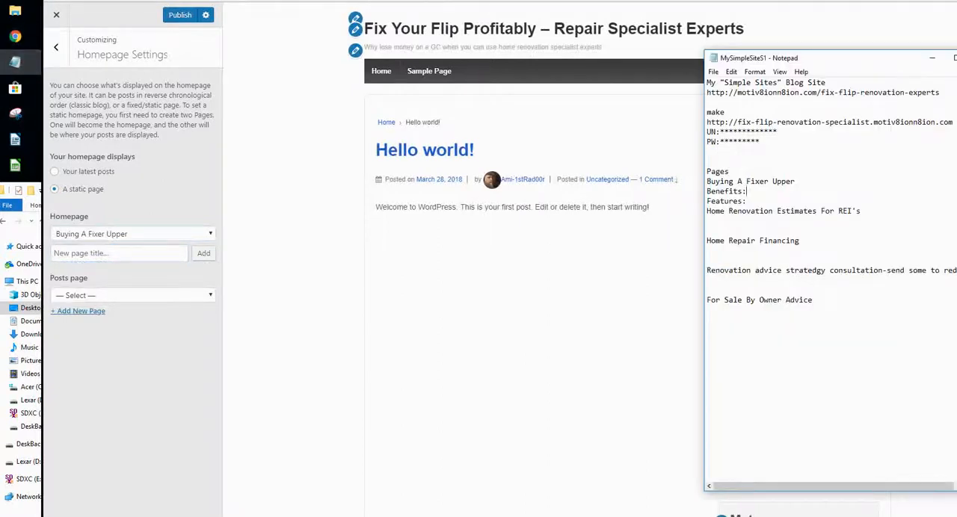
pyautogui.doubleClick(730, 240)
pyautogui.doubleClick(725, 211)
pyautogui.click(725, 211)
pyautogui.moveTo(707, 211); pyautogui.dragTo(851, 211)
pyautogui.hotkey('ctrl', 'c')
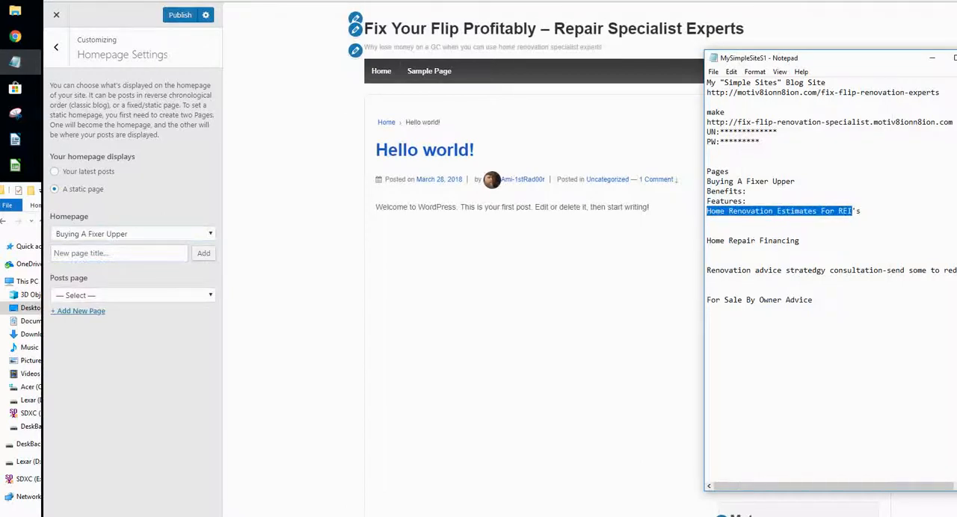
pyautogui.click(707, 221)
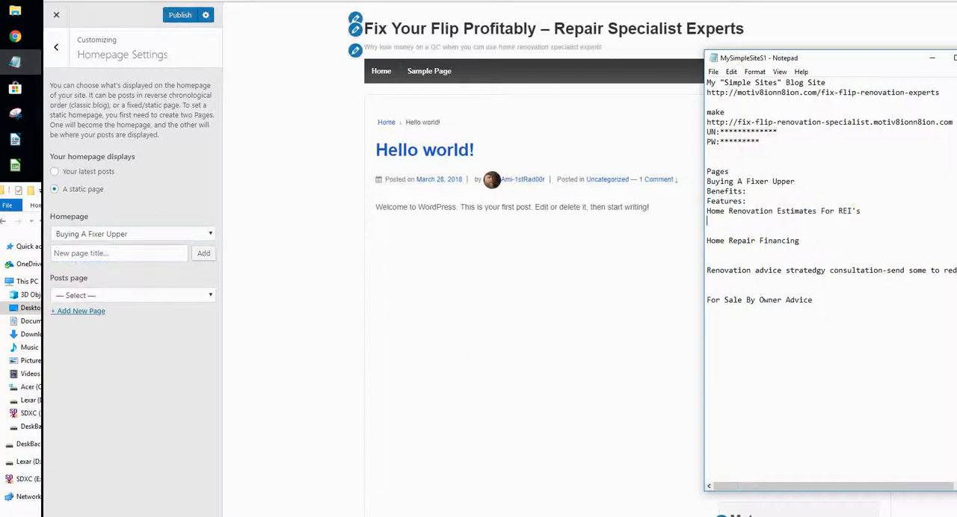
pyautogui.click(119, 254)
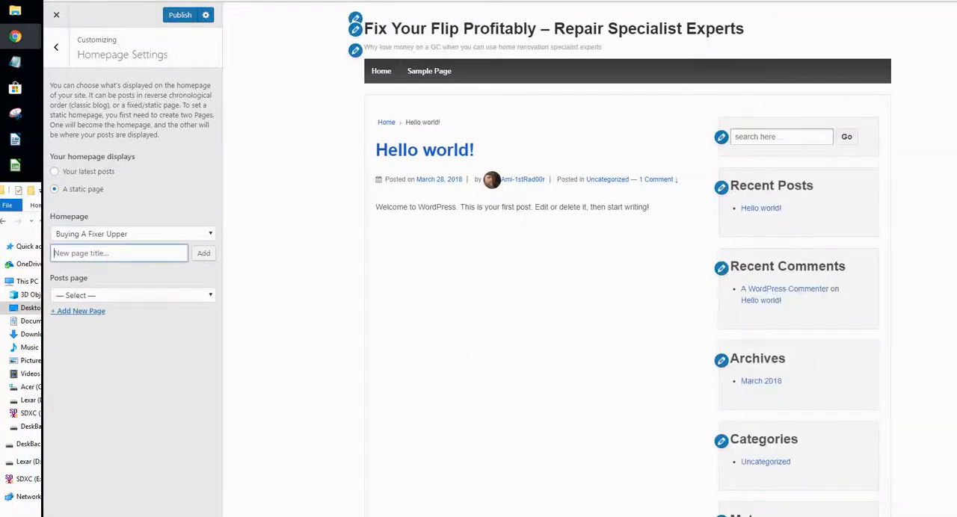
pyautogui.hotkey('ctrl', 'v')
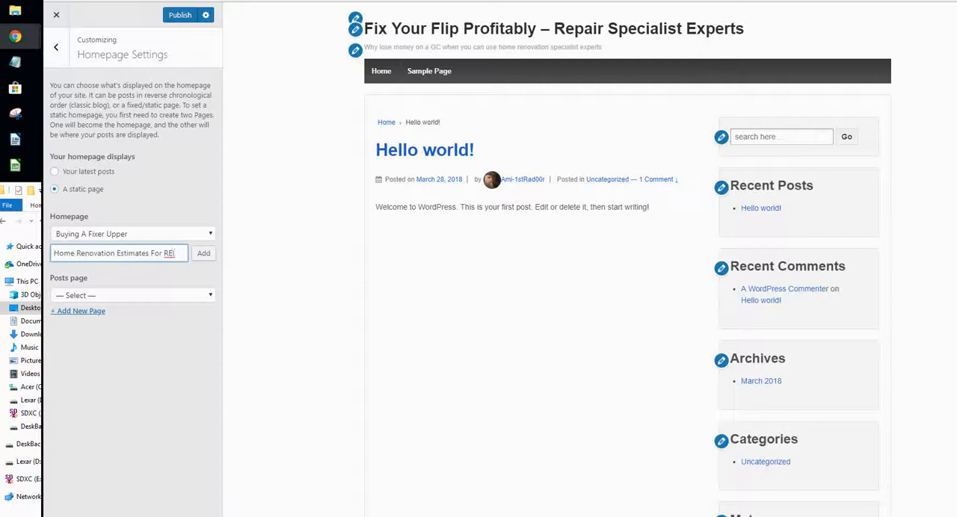
pyautogui.press('Return')
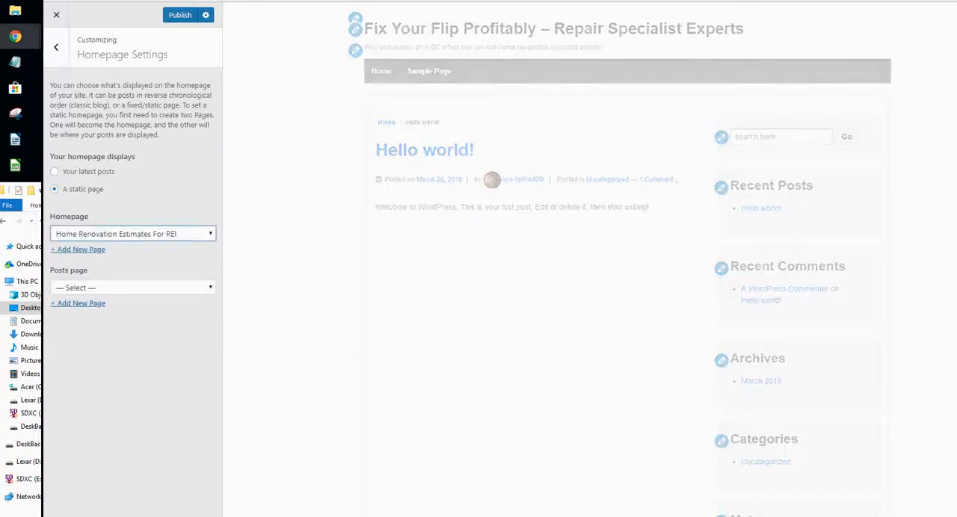
# - Copy the title "Home Repair Financing" from the Notepad notes and add a new homepage page with it
pyautogui.click(14, 62)
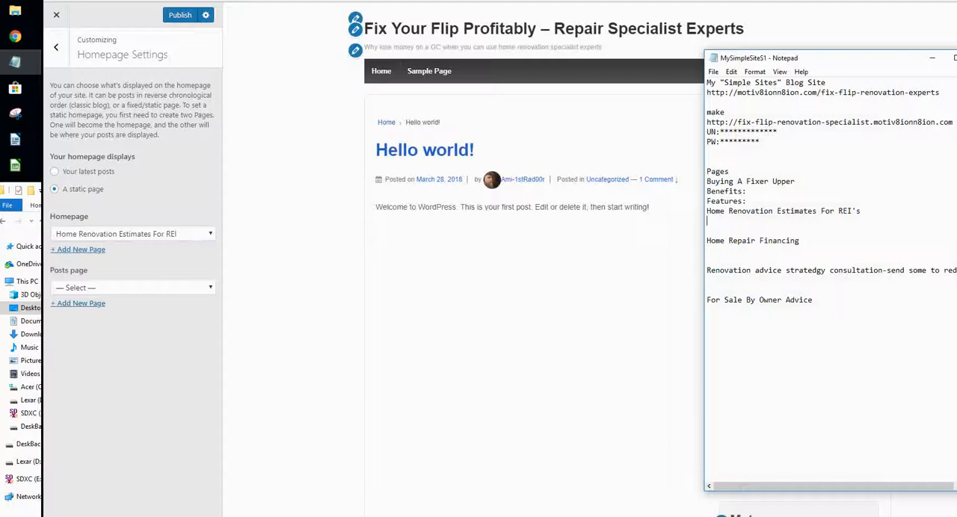
pyautogui.moveTo(706, 241); pyautogui.dragTo(800, 241)
pyautogui.hotkey('ctrl', 'c')
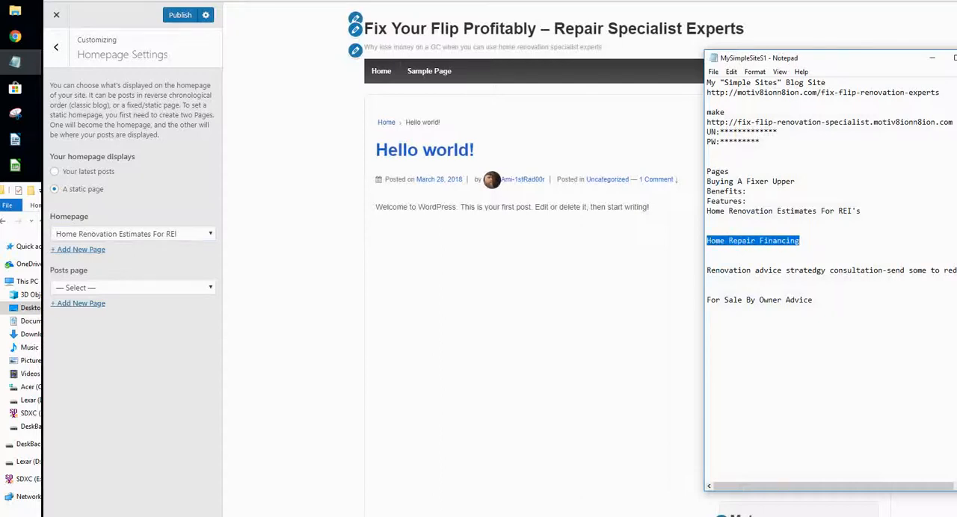
pyautogui.hotkey('alt', 'Tab')
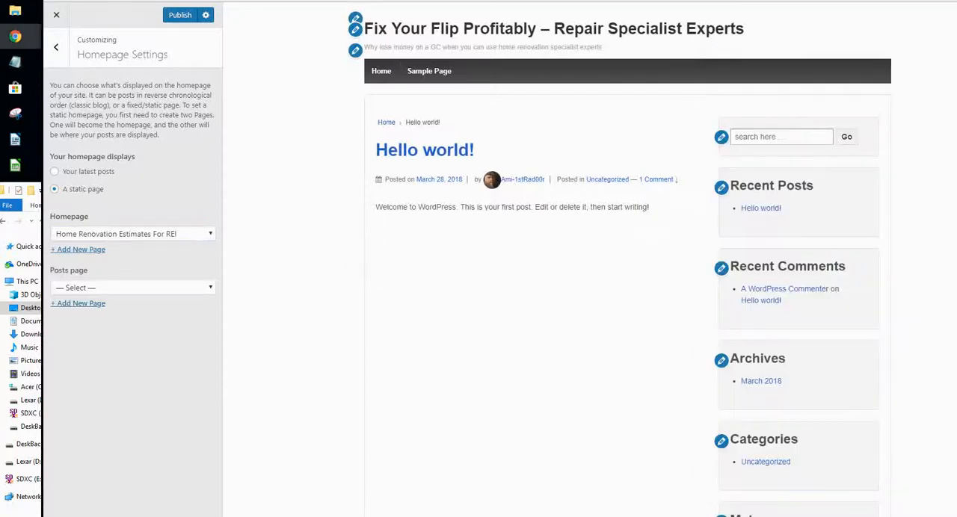
pyautogui.click(78, 249)
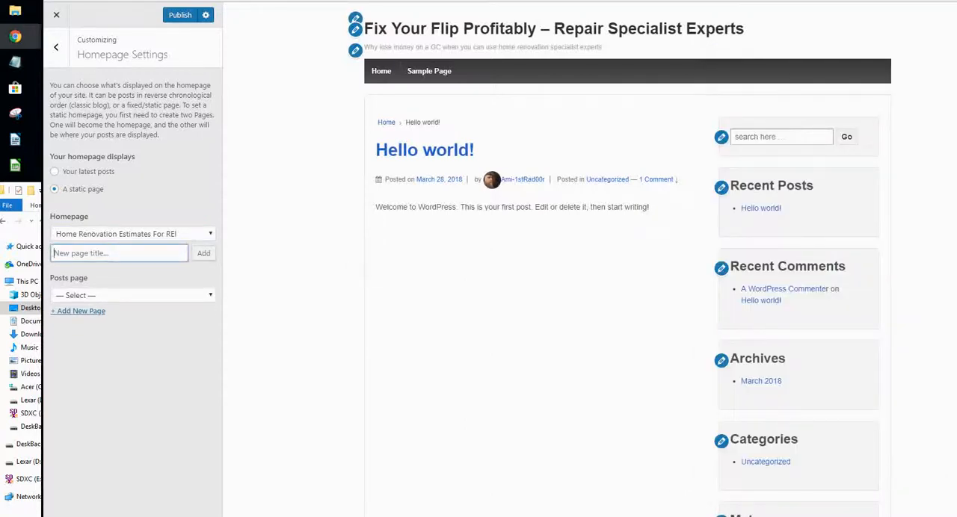
pyautogui.hotkey('ctrl', 'v')
pyautogui.press('Return')
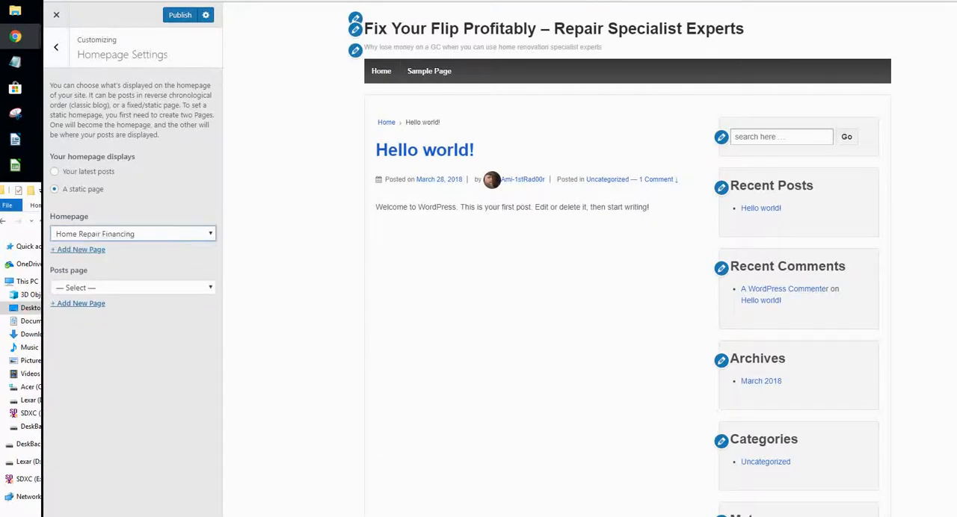
# - Copy the title "For Sale By Owner Advice" from the Notepad notes and add a new homepage page with it
pyautogui.click(15, 62)
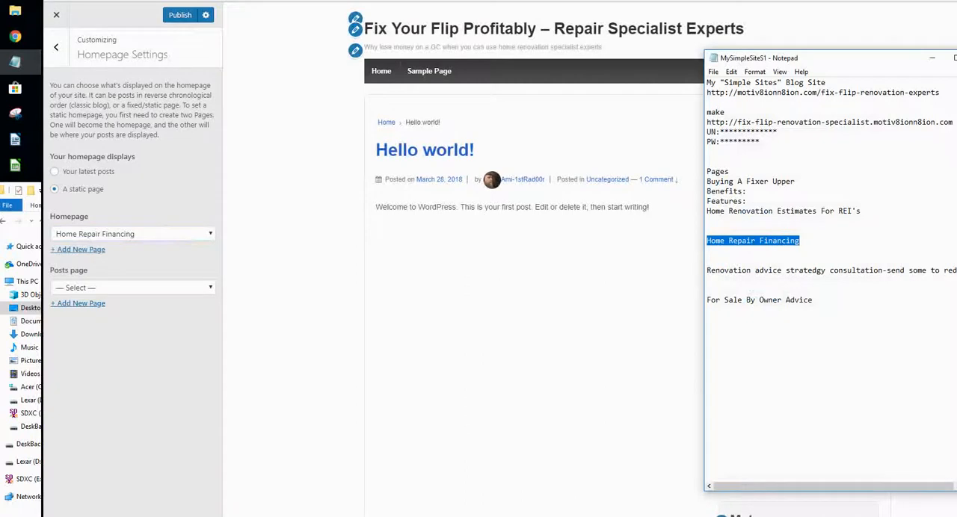
pyautogui.moveTo(708, 299)
pyautogui.mouseDown()
pyautogui.moveTo(814, 308)
pyautogui.moveTo(707, 299)
pyautogui.mouseUp()
pyautogui.hotkey('ctrl', 'c')
pyautogui.click(709, 310)
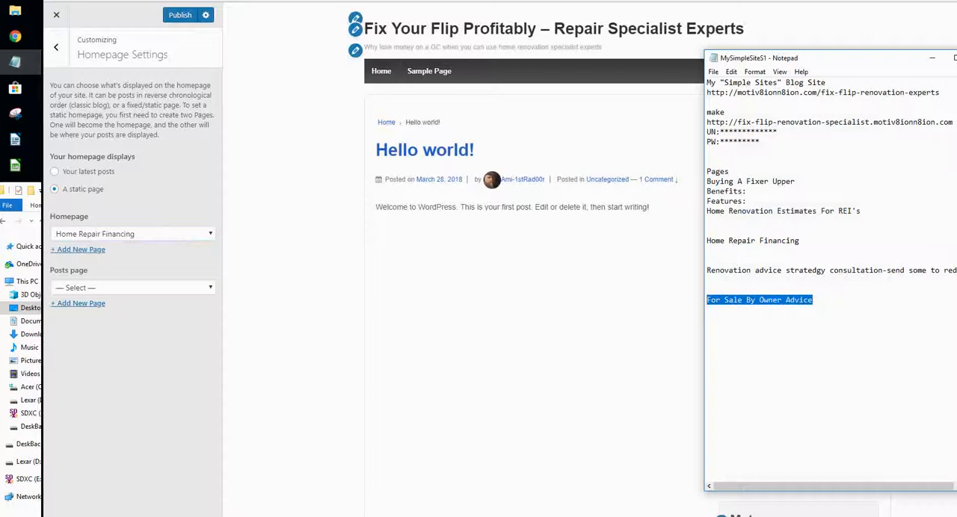
pyautogui.click(709, 291)
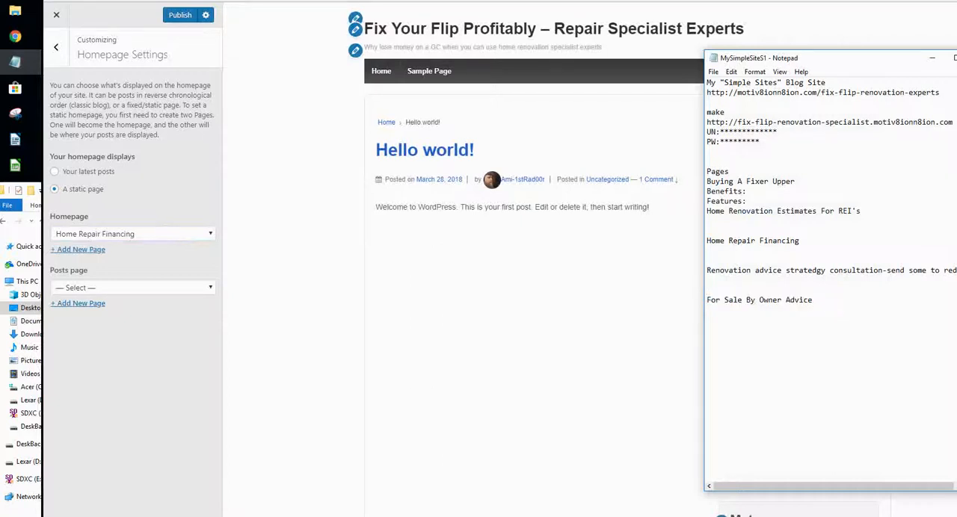
pyautogui.click(79, 250)
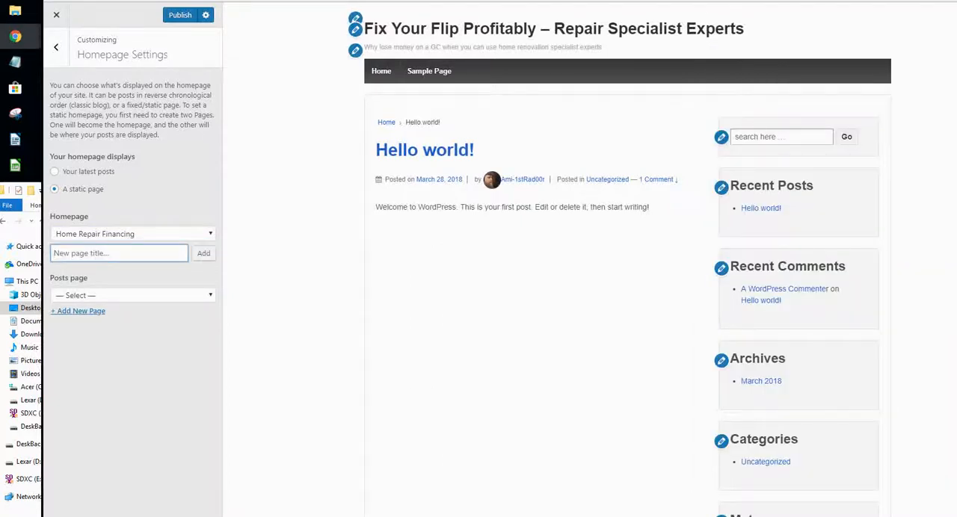
pyautogui.hotkey('ctrl', 'v')
pyautogui.press('Return')
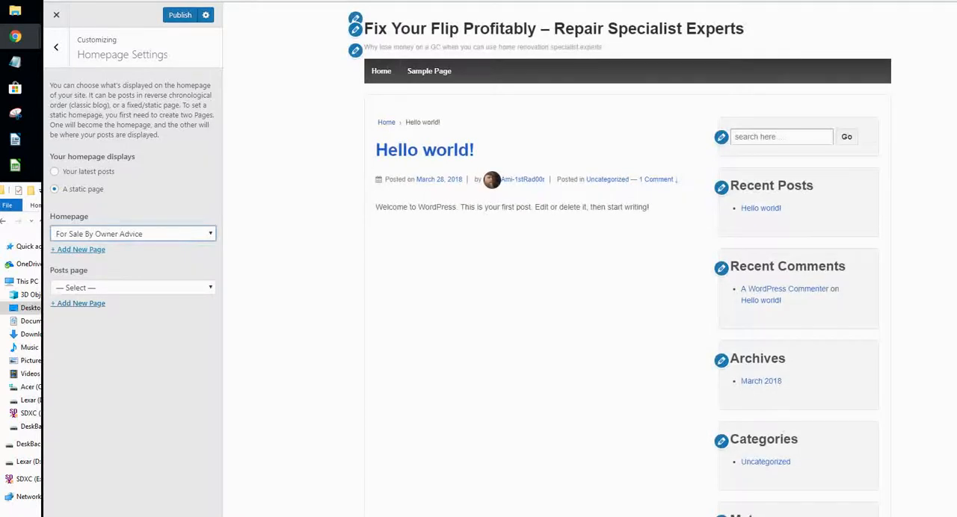
# - Reset the homepage selection to "— Select —" and publish the changes
pyautogui.click(133, 234)
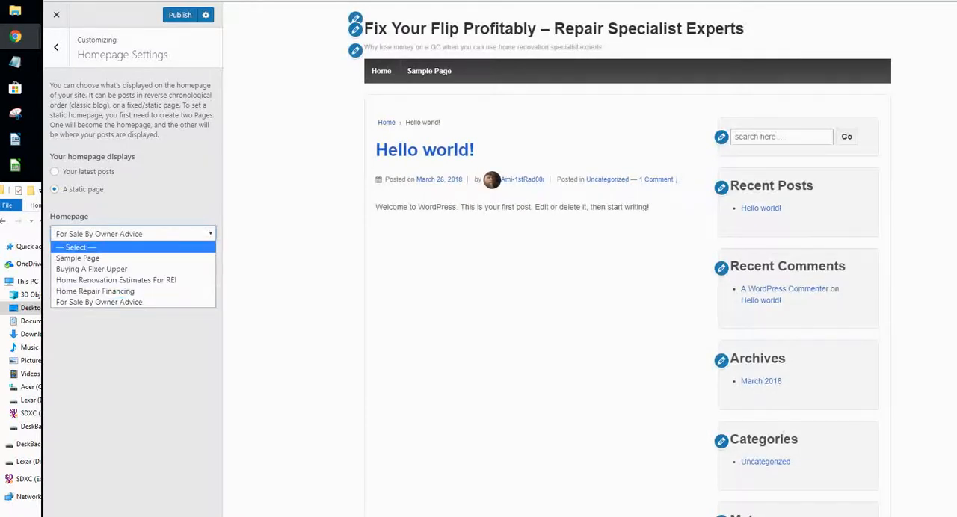
pyautogui.click(76, 248)
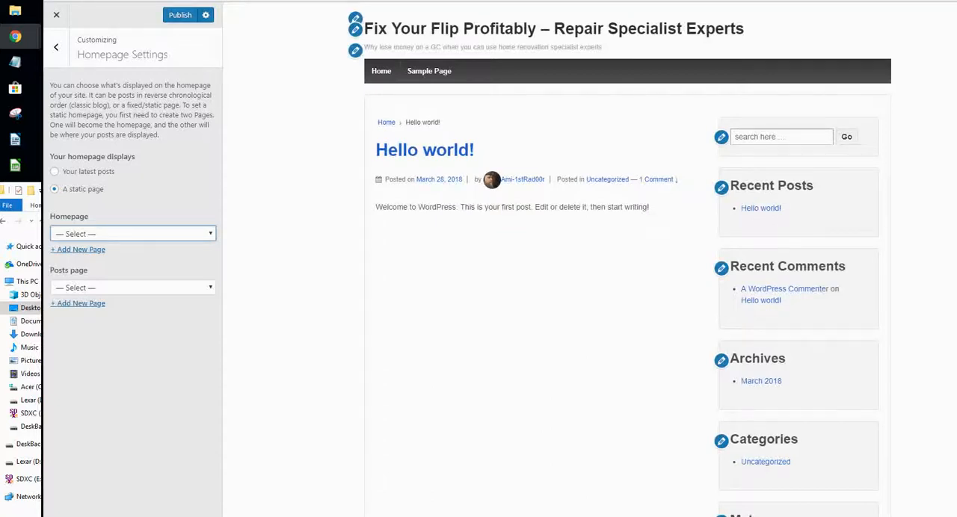
pyautogui.click(180, 15)
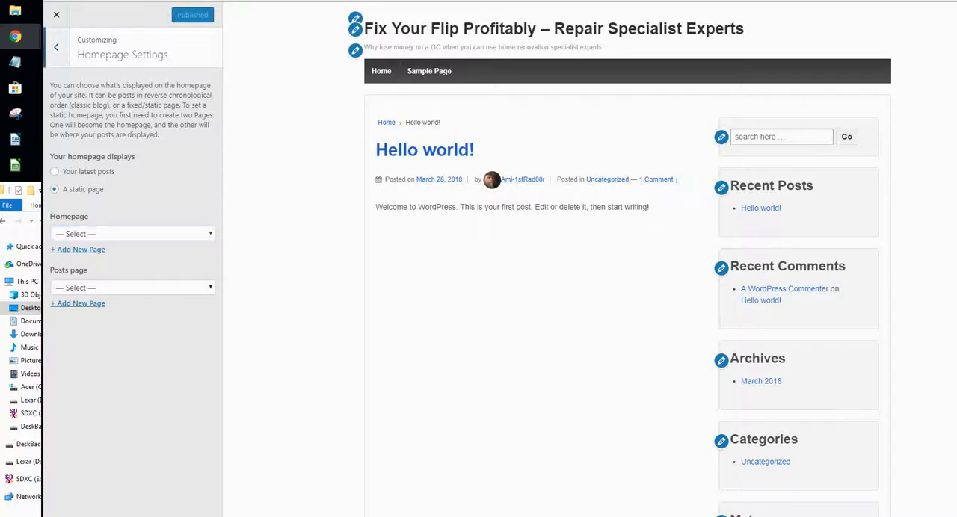
# - In the Home Page settings, replace the headline with "Fix That Flip Right Every Time"
pyautogui.click(55, 46)
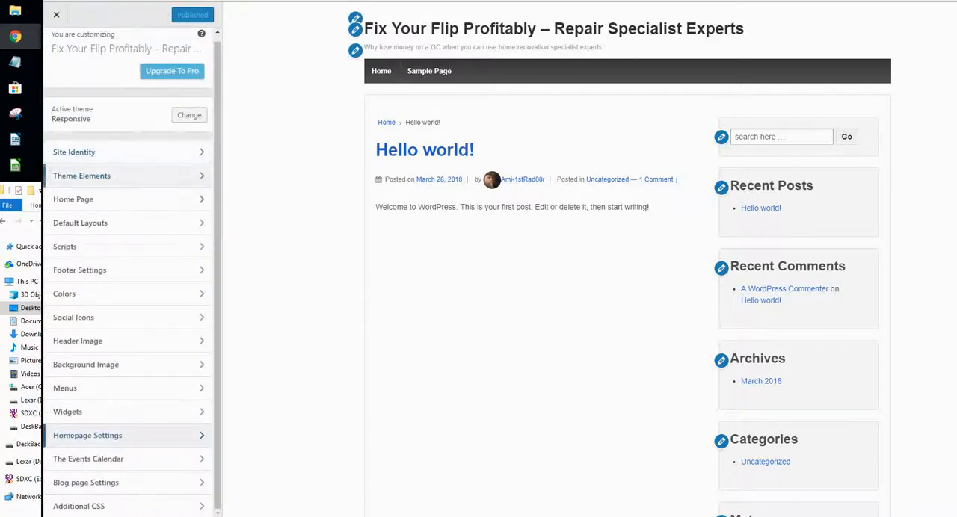
pyautogui.click(105, 198)
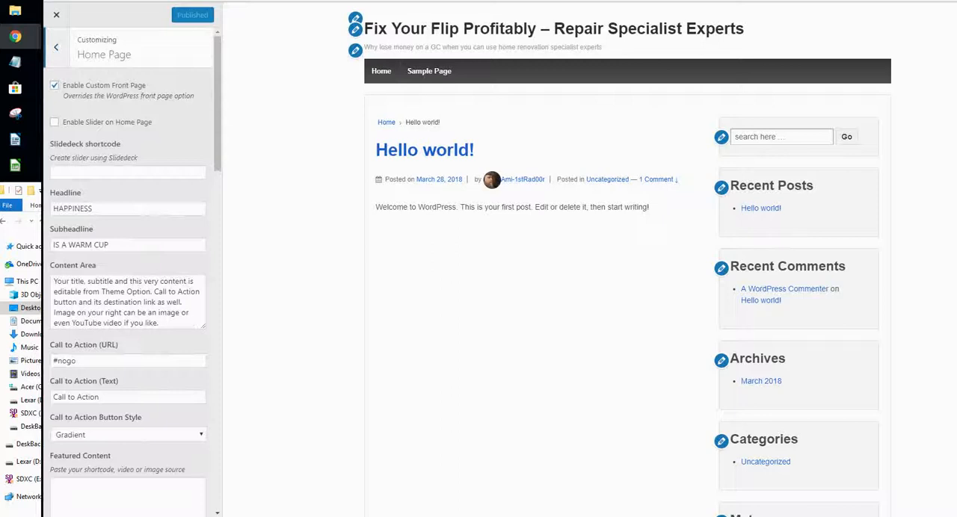
pyautogui.moveTo(98, 209); pyautogui.dragTo(52, 209)
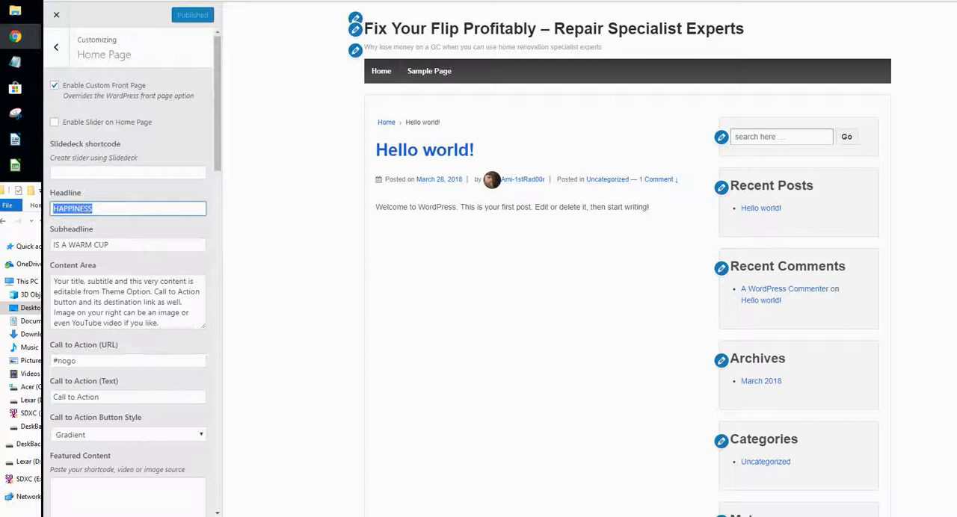
pyautogui.write('Fix Th')
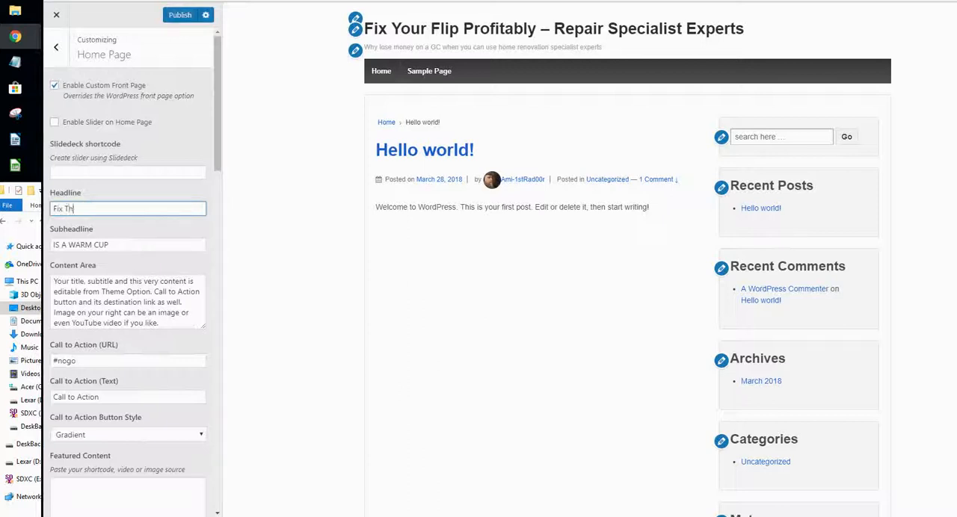
pyautogui.write('at F')
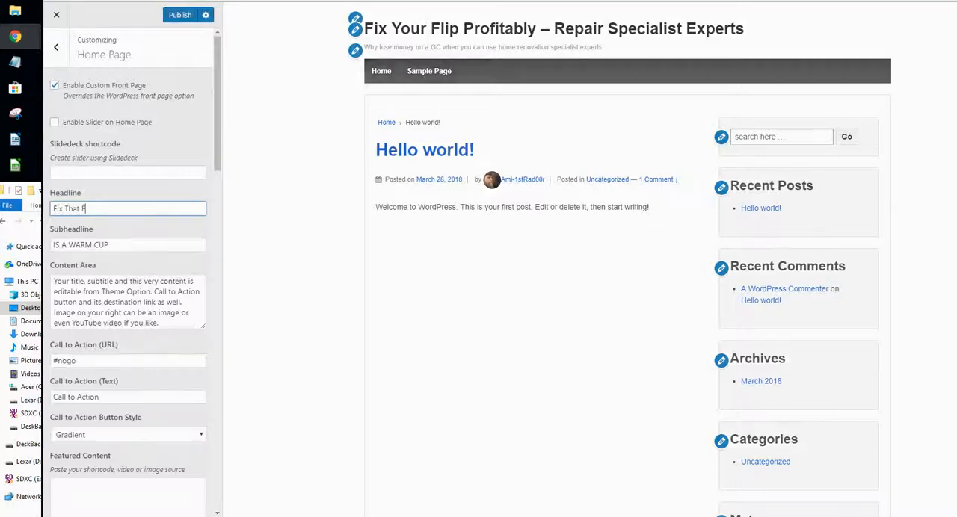
pyautogui.write('lip Right ')
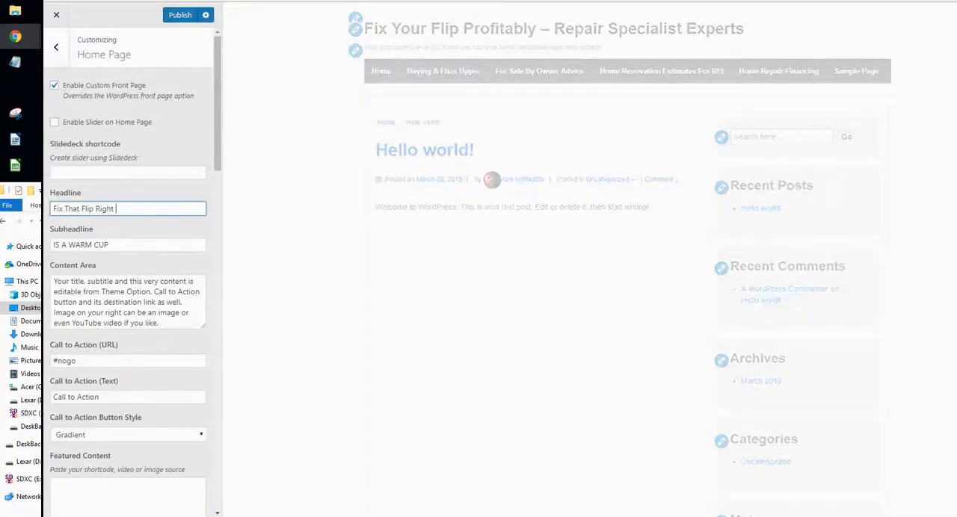
pyautogui.write('Every T')
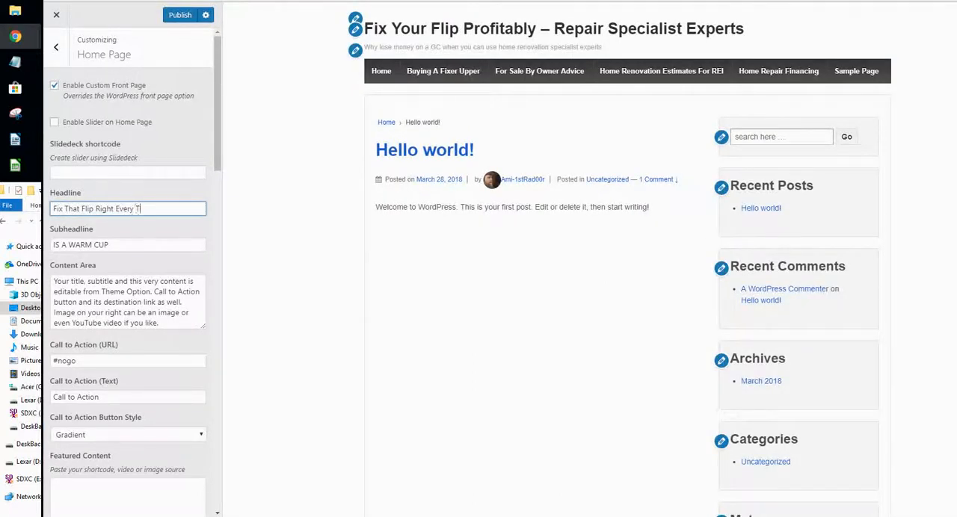
pyautogui.write('ime')
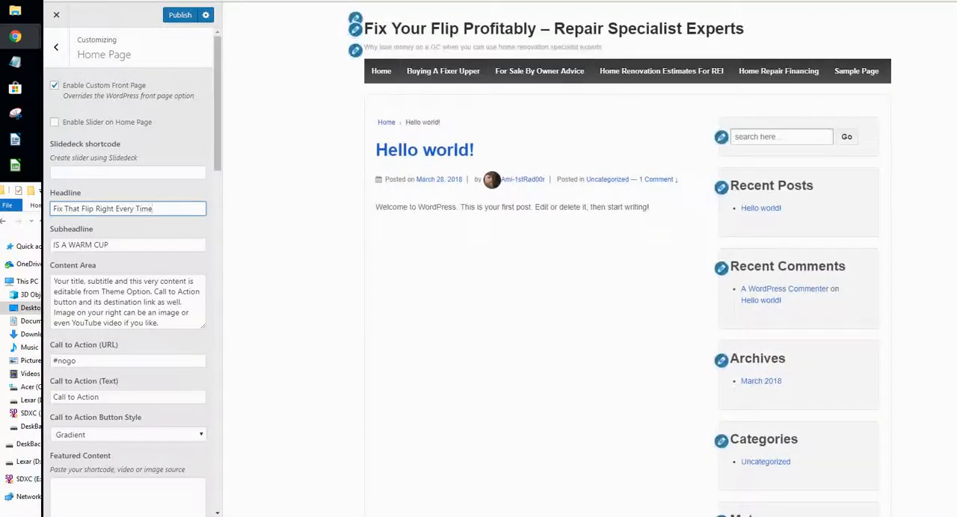
# - Replace the Home Page subheadline with "Home Repair Specialists"
pyautogui.press('Tab')
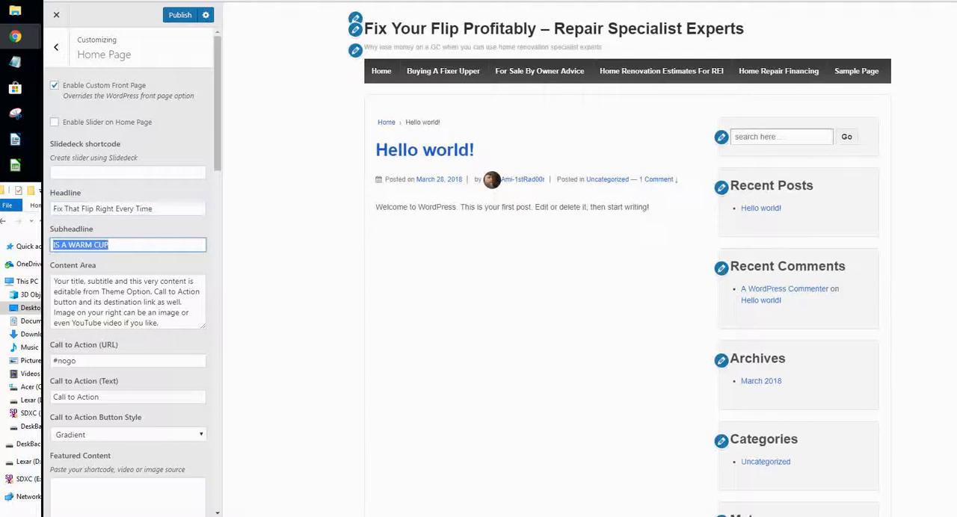
pyautogui.write('Home r')
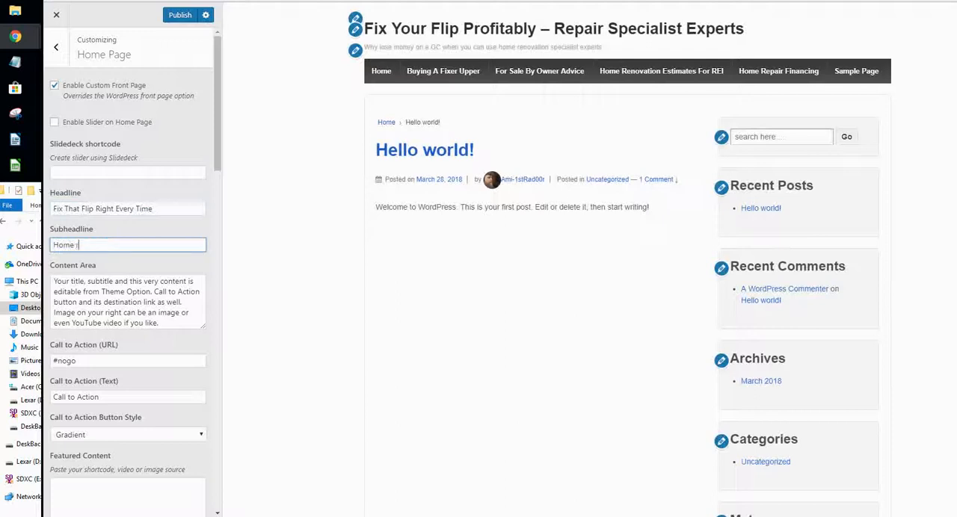
pyautogui.write('epai')
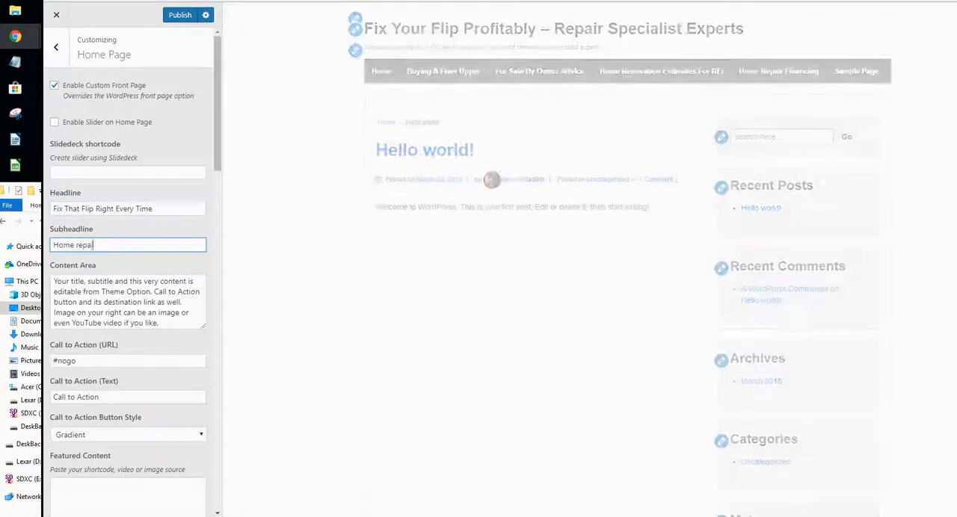
pyautogui.write('r ')
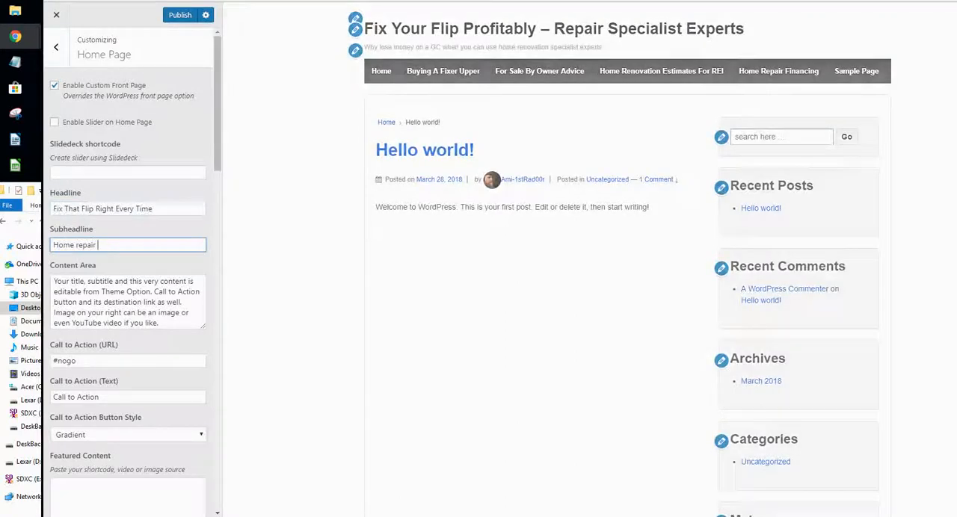
pyautogui.write('S')
pyautogui.write('peci')
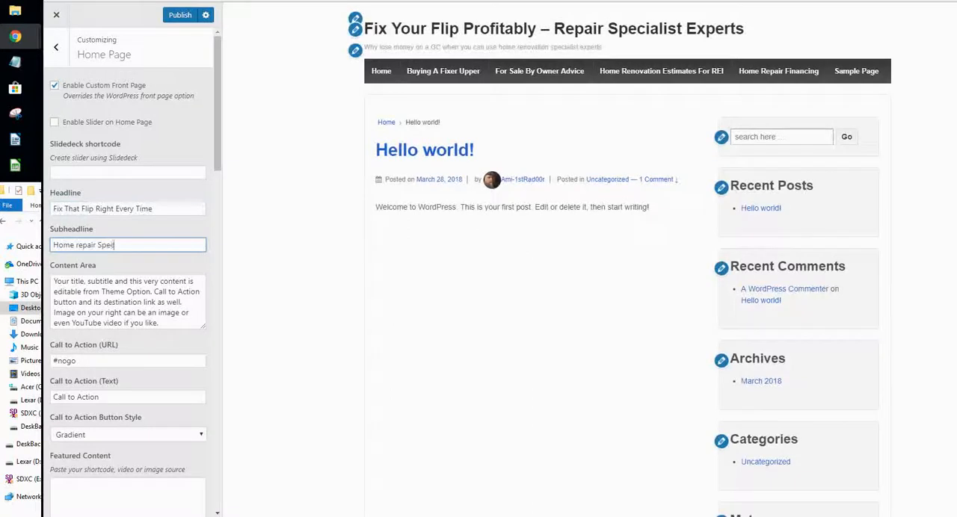
pyautogui.write('alists')
pyautogui.moveTo(73, 245); pyautogui.dragTo(80, 245)
pyautogui.write('R')
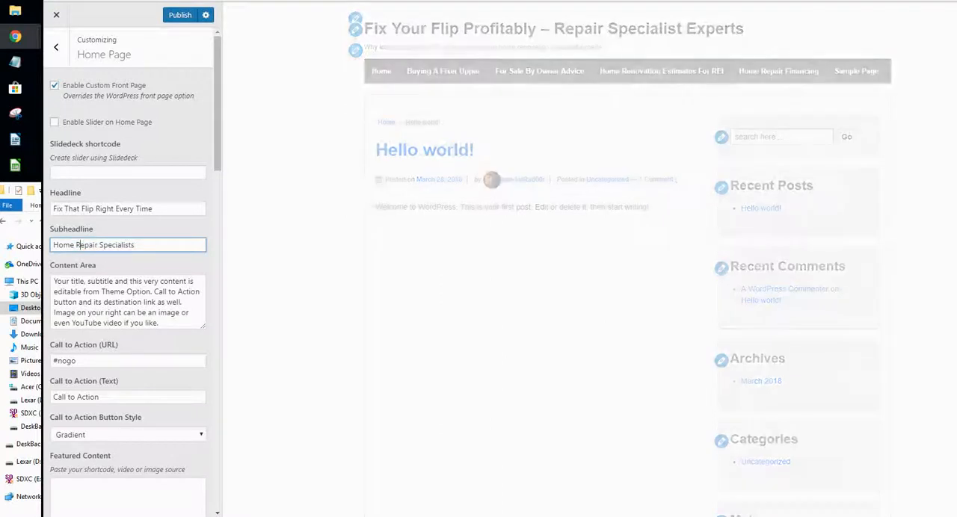
pyautogui.click(88, 282)
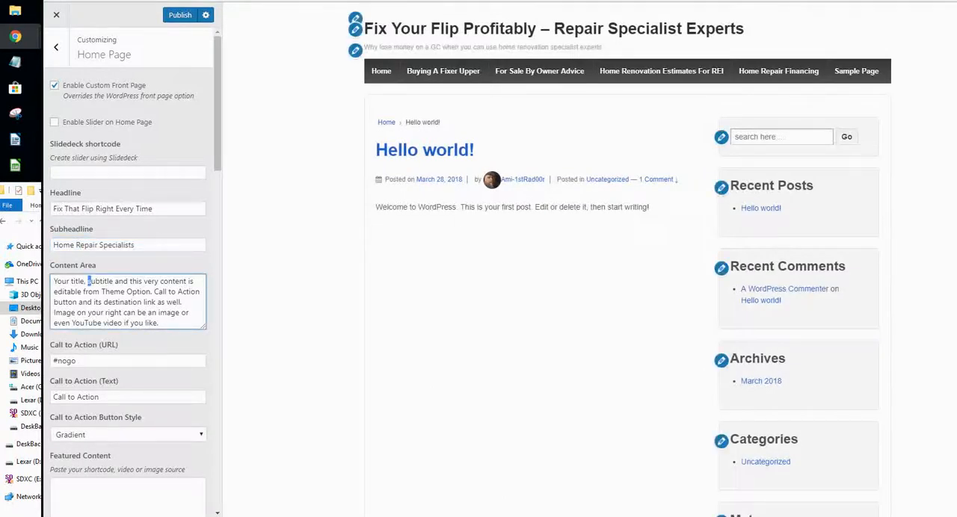
pyautogui.click(385, 122)
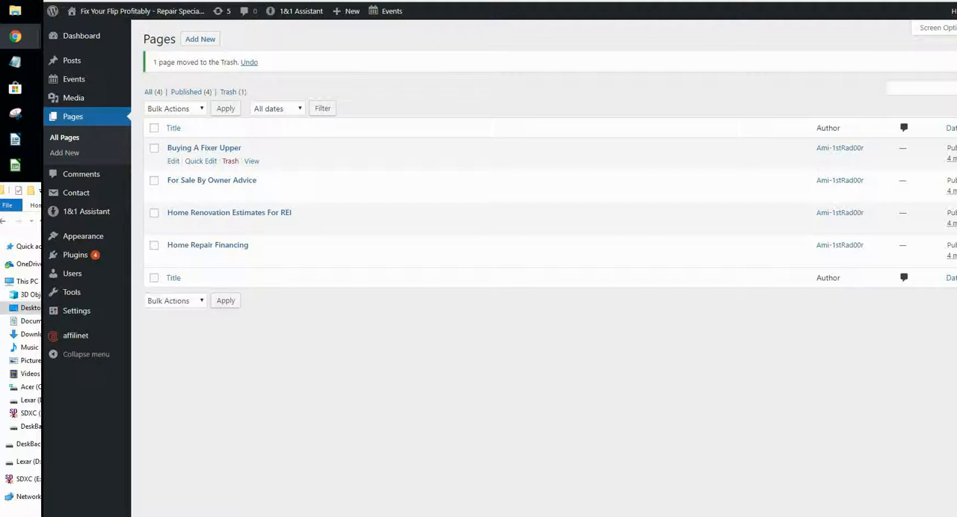
# - Open the "Buying A Fixer Upper" page for editing and view its permalink in a new tab
pyautogui.click(172, 162)
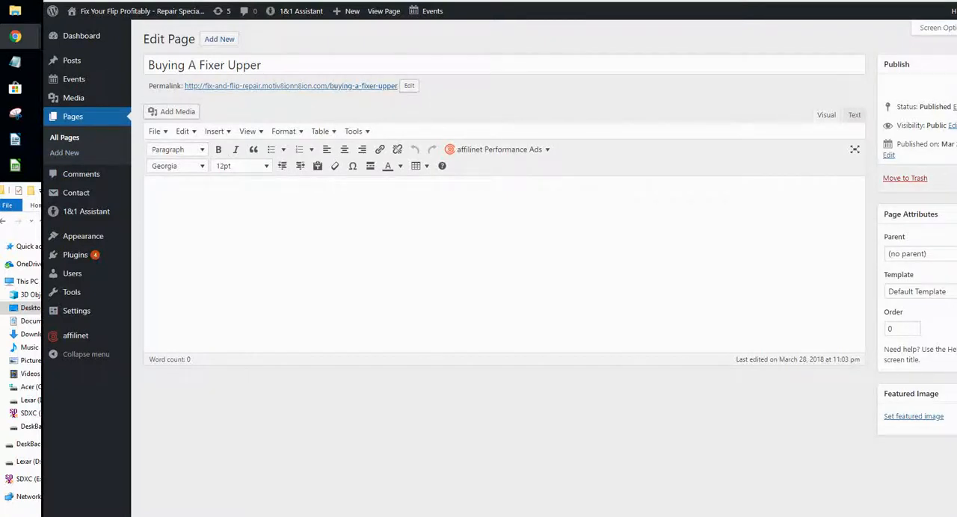
pyautogui.rightClick(210, 85)
pyautogui.click(243, 92)
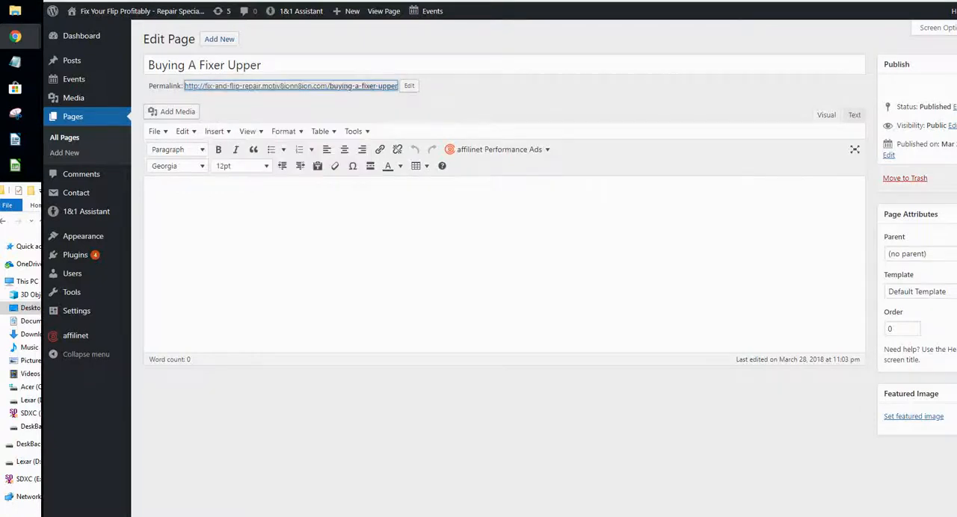
pyautogui.hotkey('ctrl', 'Tab')
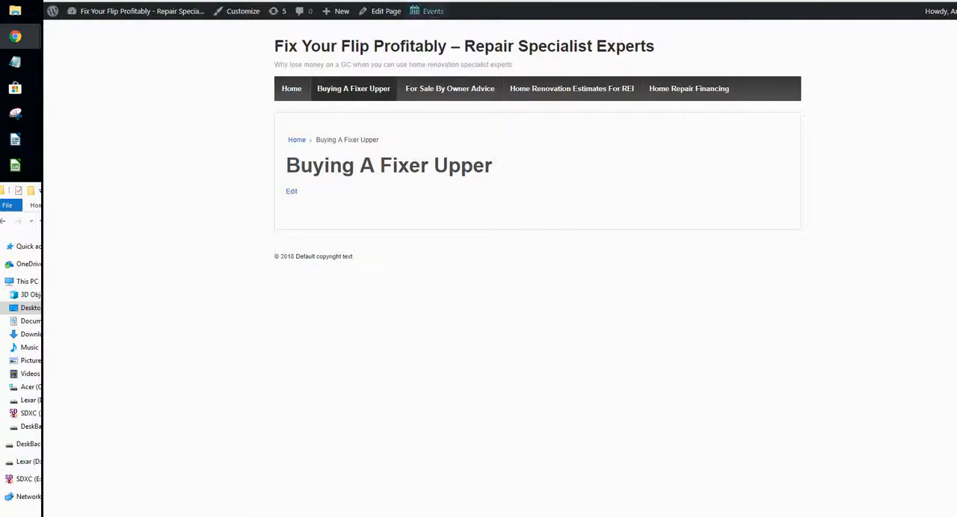
# - Return from the live page to the site dashboard and open the Widgets settings
pyautogui.moveTo(138, 11)
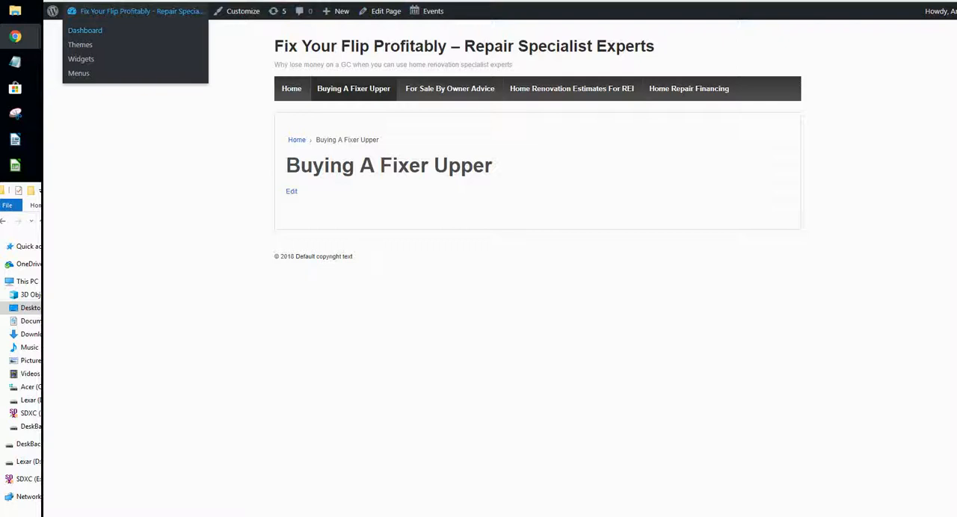
pyautogui.click(85, 30)
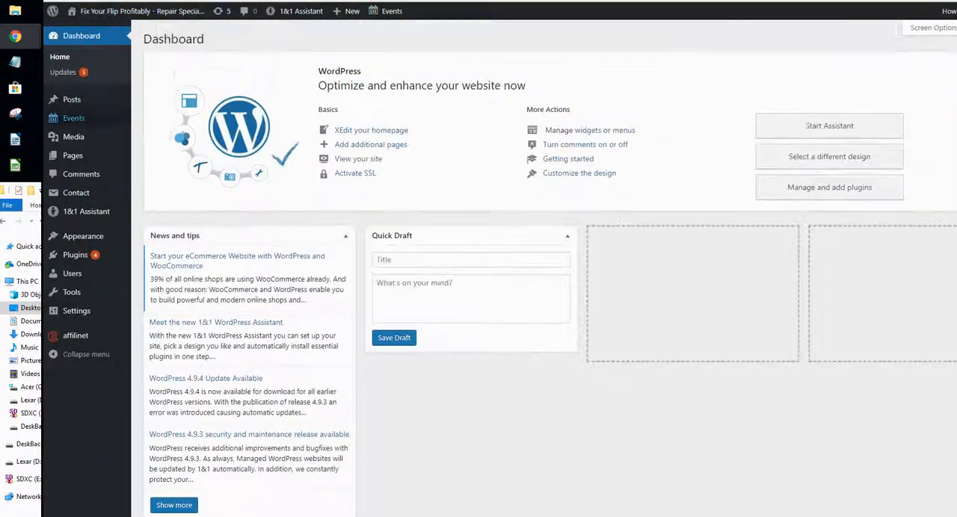
pyautogui.click(74, 156)
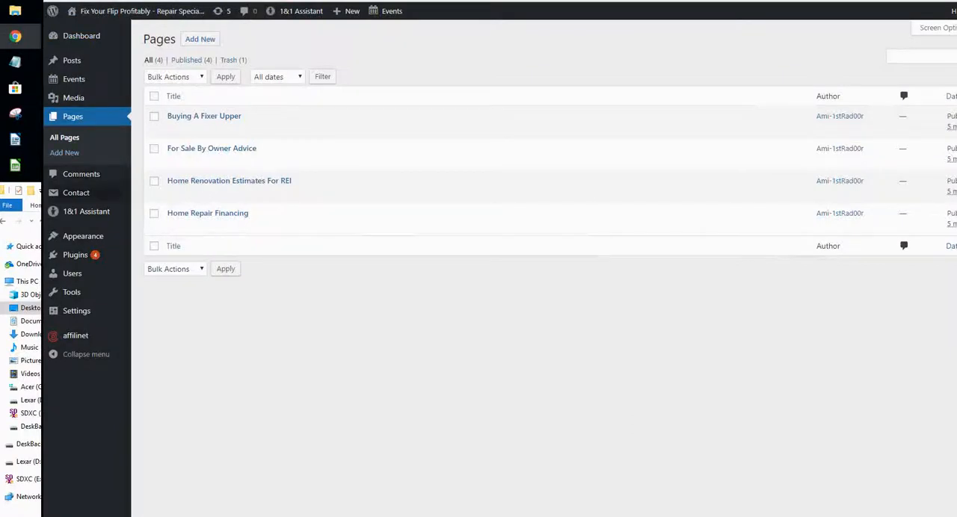
pyautogui.moveTo(83, 237)
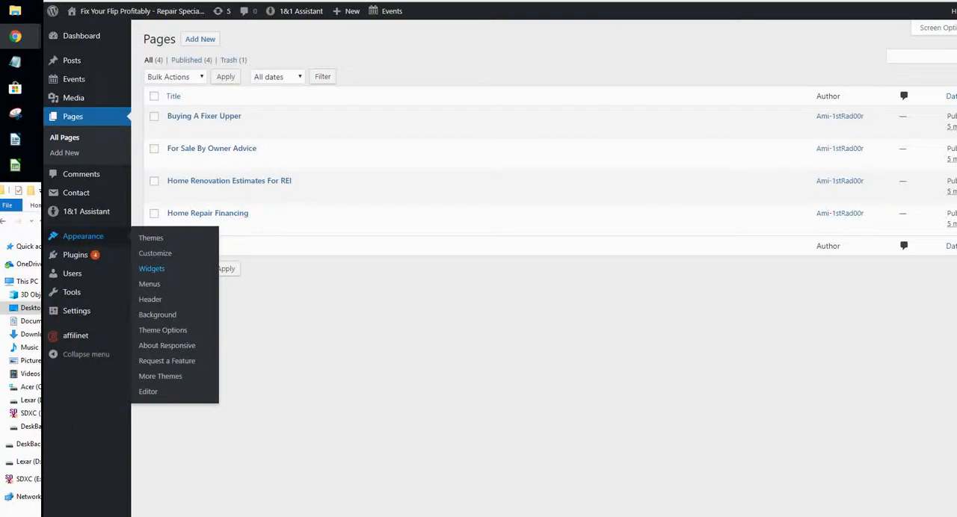
pyautogui.click(151, 268)
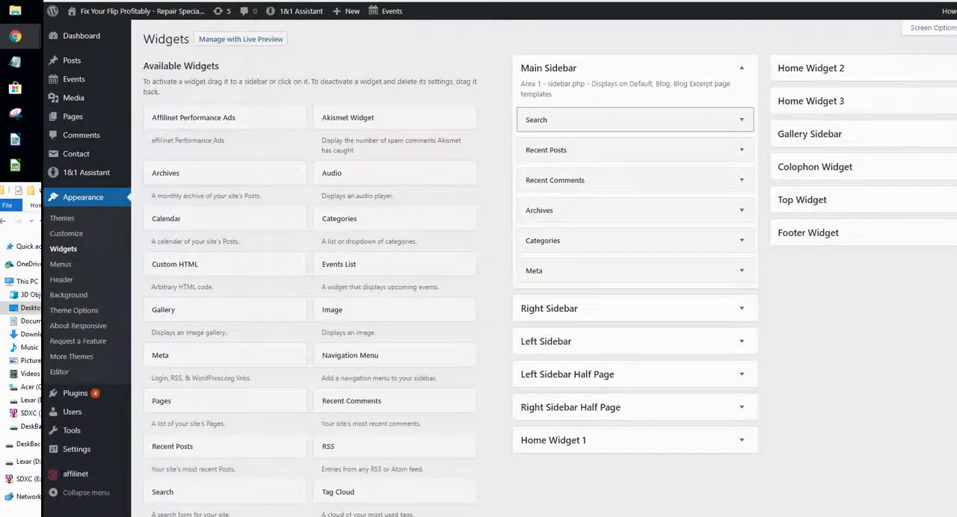
# - Empty the Main Sidebar by moving Search, Categories and Meta to Footer Widget, and Recent Posts, Recent Comments and Archives to Right Sidebar
pyautogui.moveTo(599, 120); pyautogui.dragTo(815, 273)
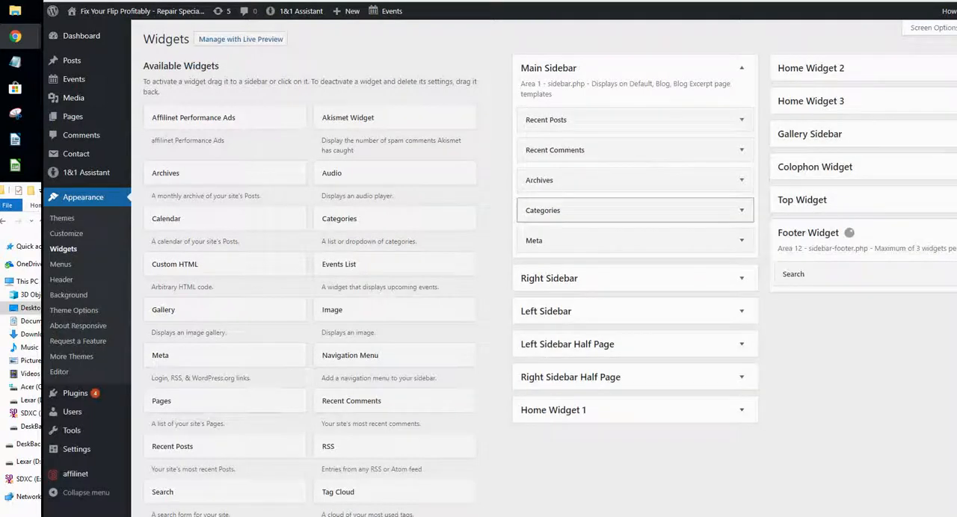
pyautogui.moveTo(598, 119); pyautogui.dragTo(636, 299)
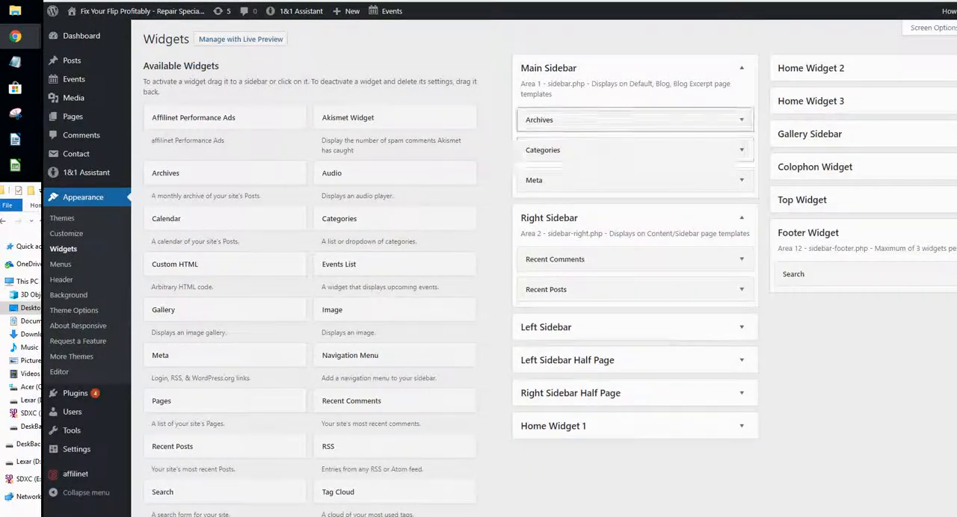
pyautogui.moveTo(598, 120); pyautogui.dragTo(636, 229)
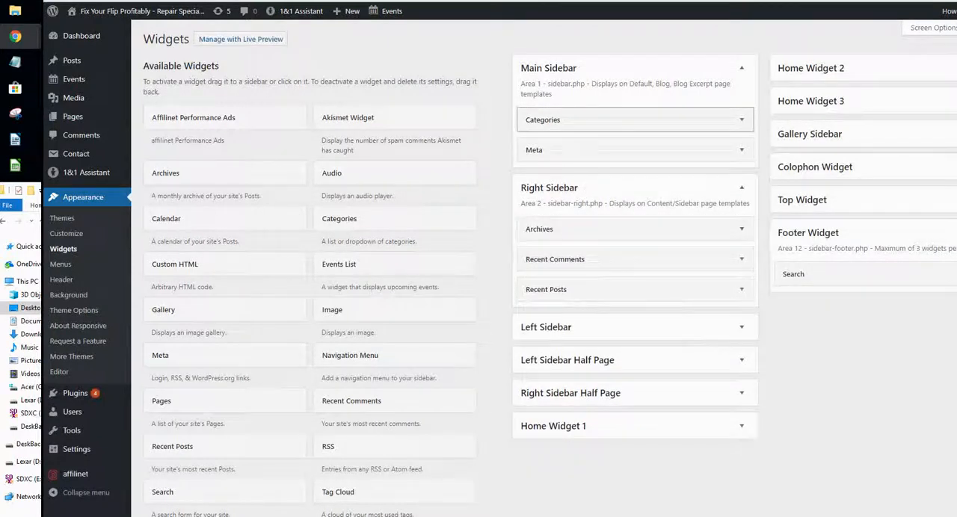
pyautogui.moveTo(599, 120); pyautogui.dragTo(852, 304)
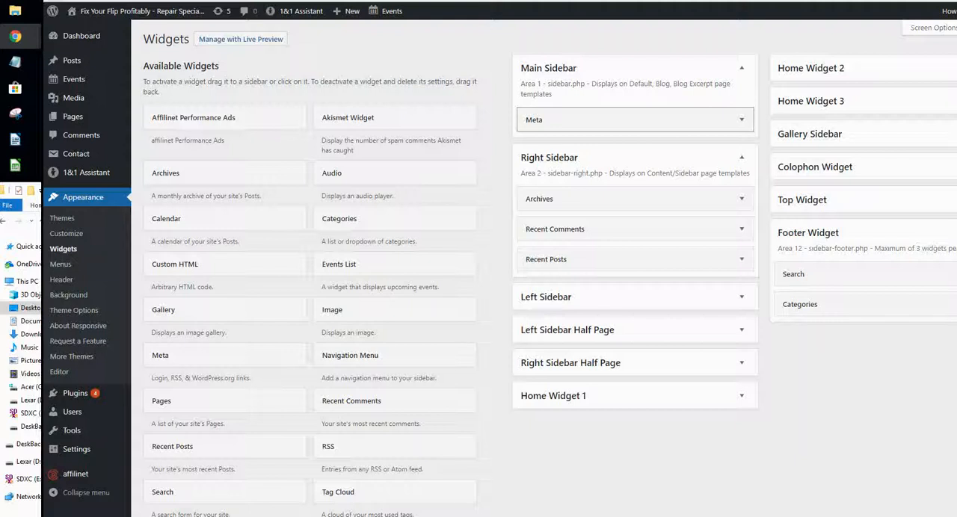
pyautogui.moveTo(534, 120); pyautogui.dragTo(797, 402)
pyautogui.moveTo(797, 335); pyautogui.dragTo(812, 404)
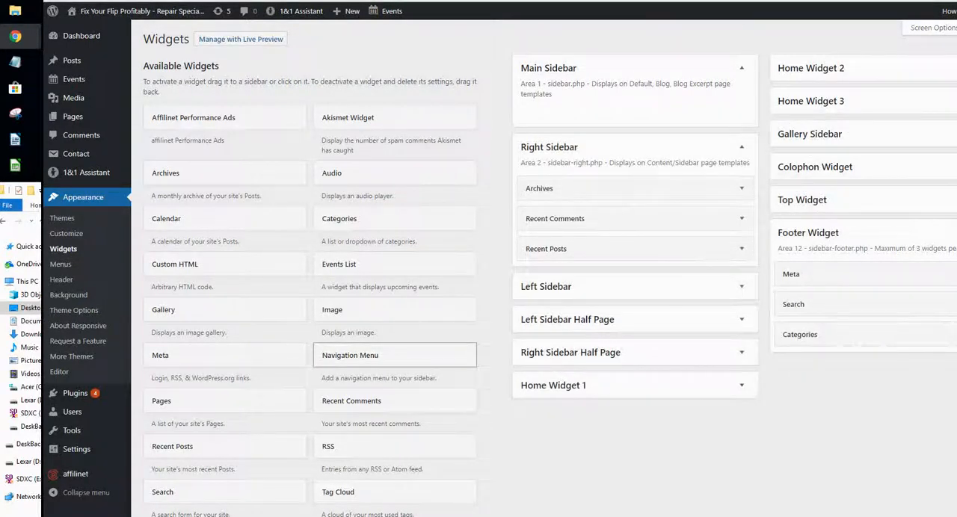
# - Add a Tag Cloud widget to the Footer Widget area and remove the Categories widget from it
pyautogui.scroll(-3, 224, 355)
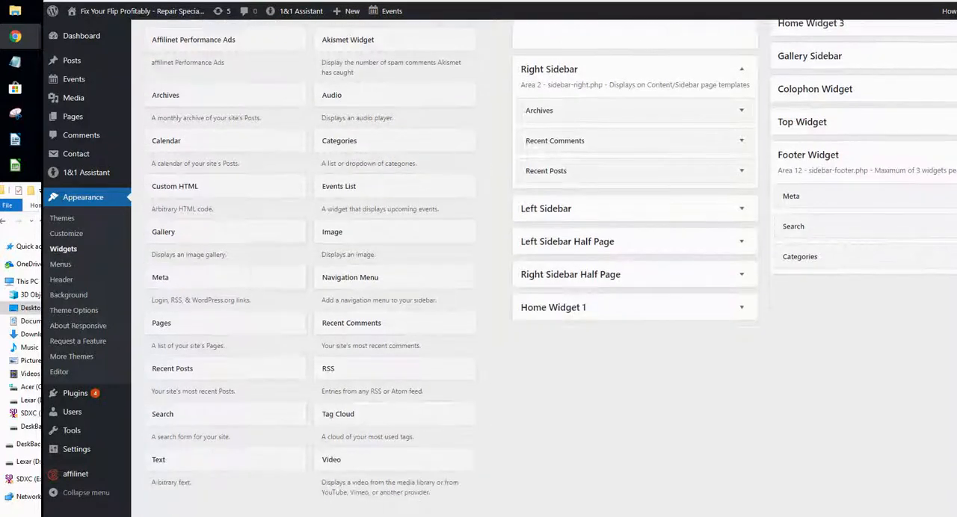
pyautogui.moveTo(338, 310); pyautogui.dragTo(855, 149)
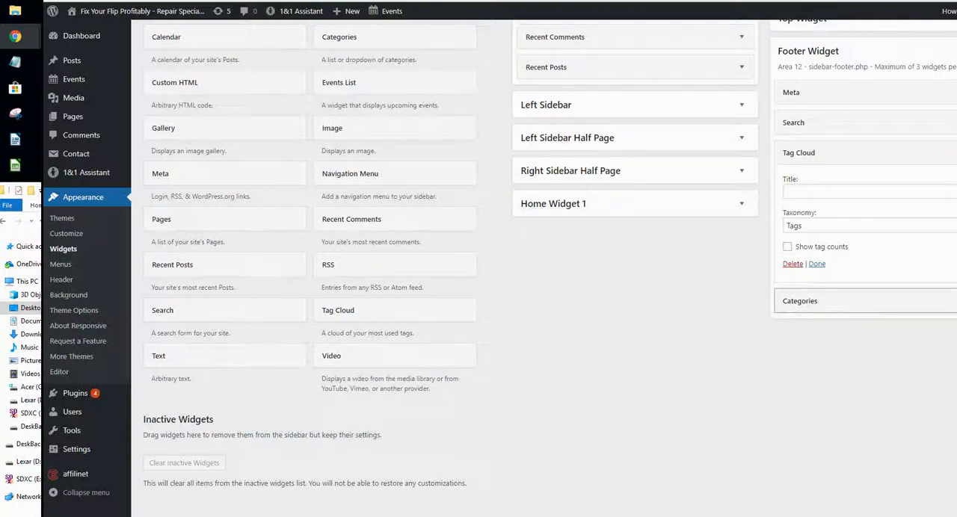
pyautogui.moveTo(868, 302); pyautogui.dragTo(762, 374)
pyautogui.moveTo(868, 302); pyautogui.dragTo(879, 379)
pyautogui.moveTo(867, 302); pyautogui.dragTo(359, 358)
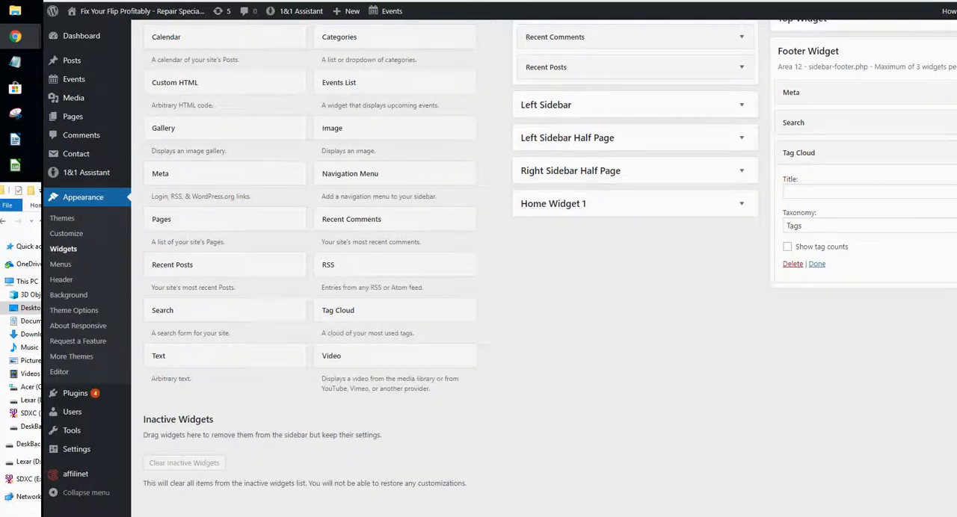
# - Expand all the remaining collapsed widget areas, from Top Widget to Left Sidebar, to check them for widgets
pyautogui.scroll(3, 478, 299)
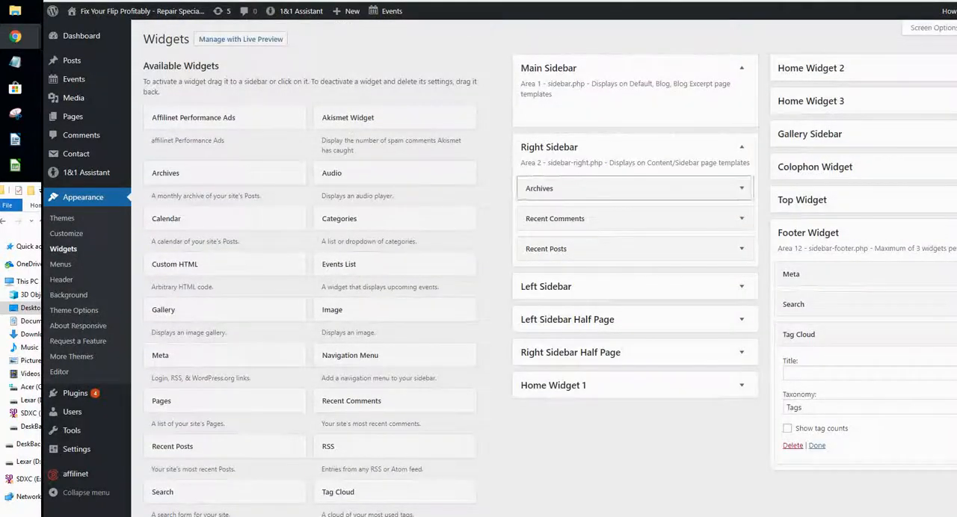
pyautogui.click(868, 200)
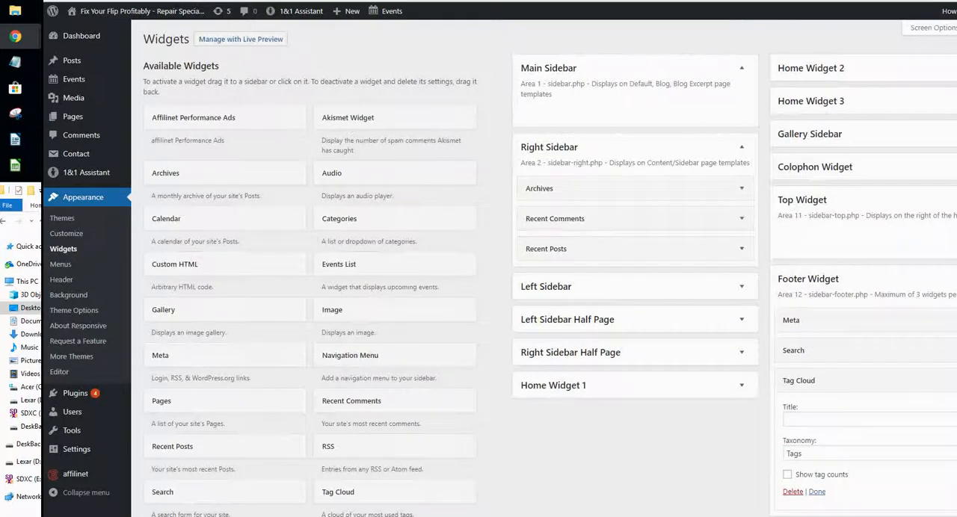
pyautogui.click(950, 167)
pyautogui.click(949, 134)
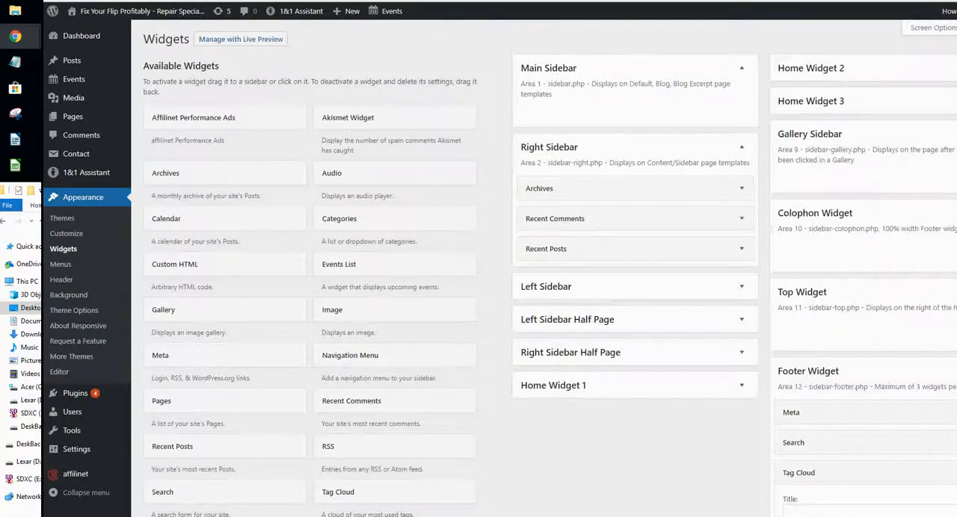
pyautogui.click(949, 101)
pyautogui.click(950, 68)
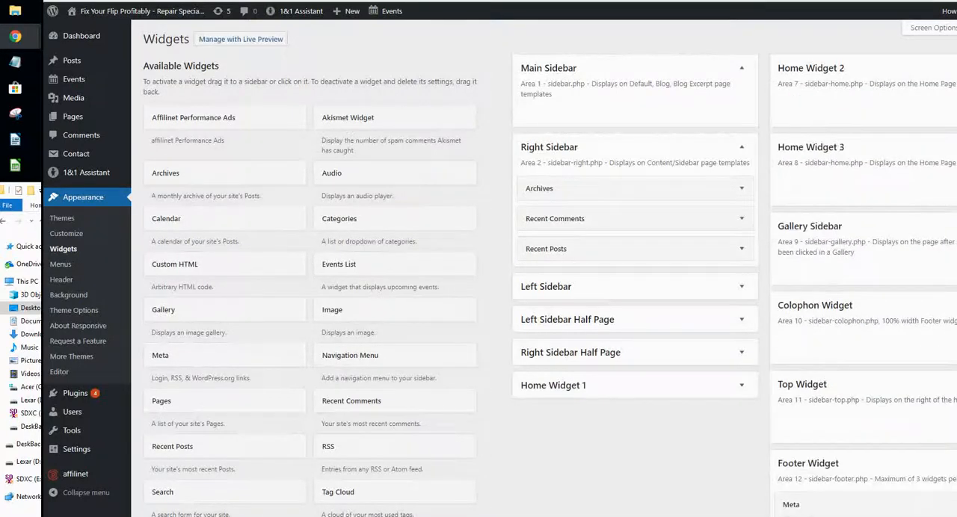
pyautogui.click(742, 385)
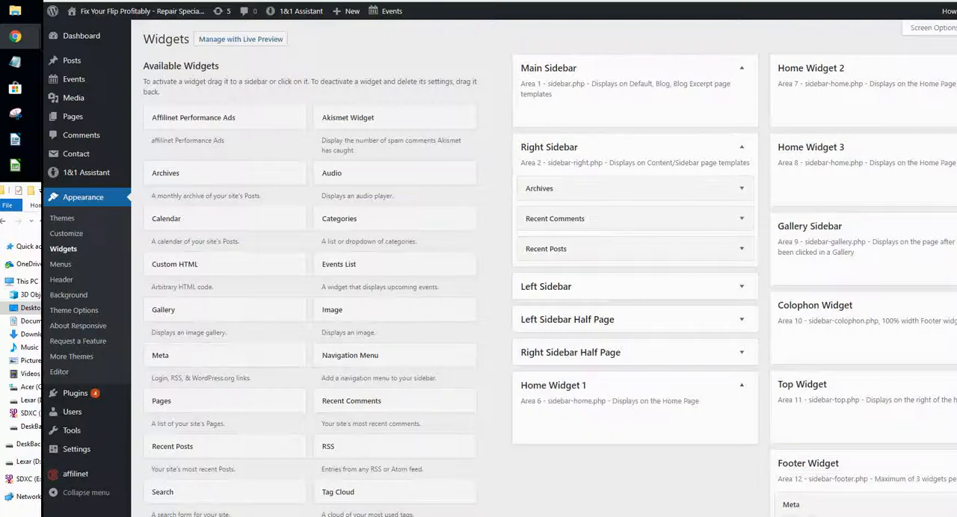
pyautogui.click(742, 353)
pyautogui.click(742, 320)
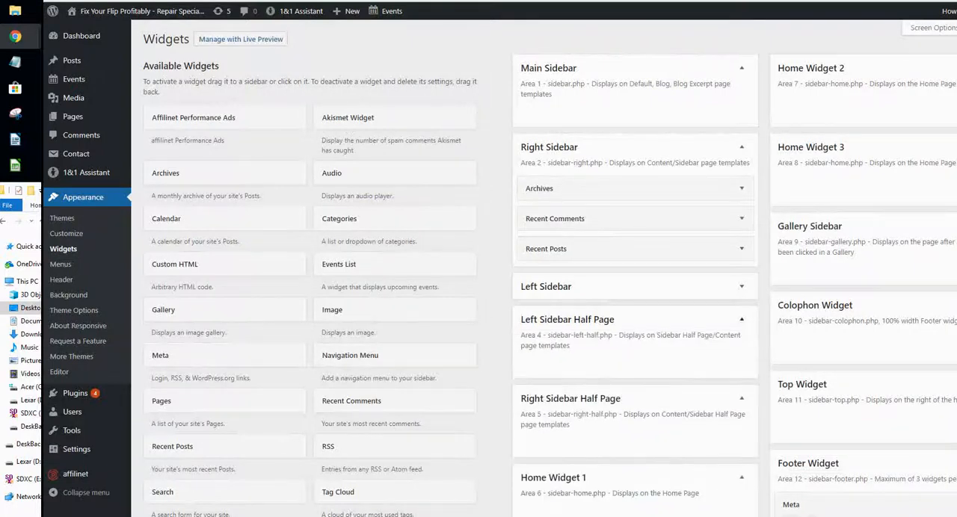
pyautogui.click(742, 286)
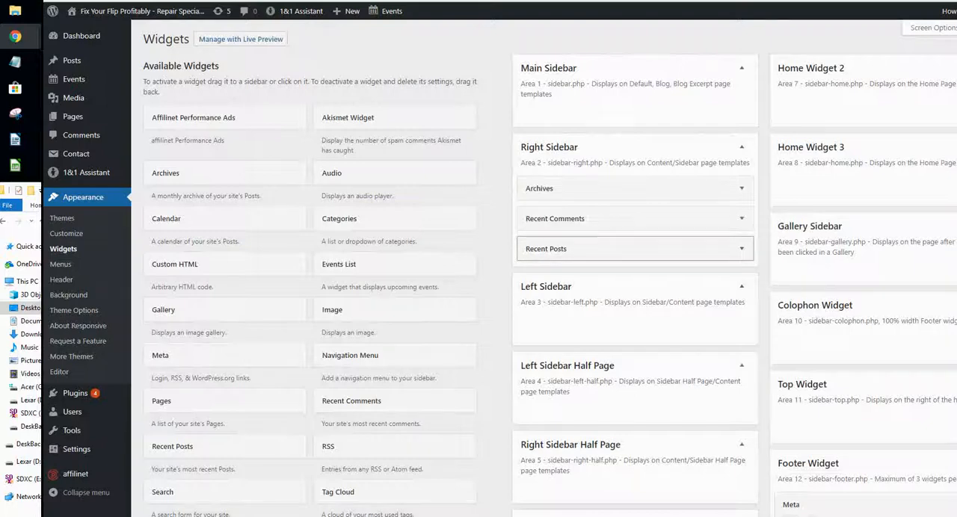
# - Remove the Recent Posts, Recent Comments and Archives widgets from the Right Sidebar
pyautogui.moveTo(553, 249); pyautogui.dragTo(247, 293)
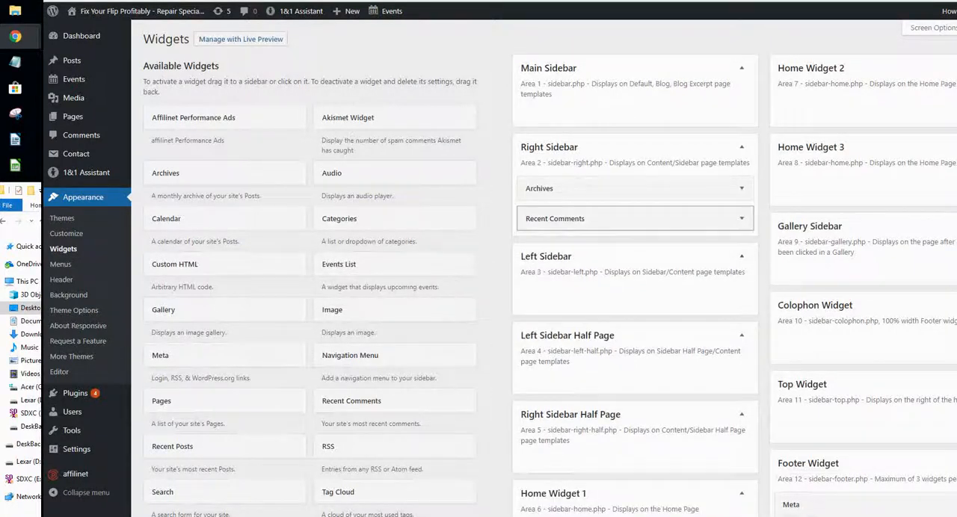
pyautogui.moveTo(555, 218); pyautogui.dragTo(284, 272)
pyautogui.moveTo(538, 189); pyautogui.dragTo(269, 258)
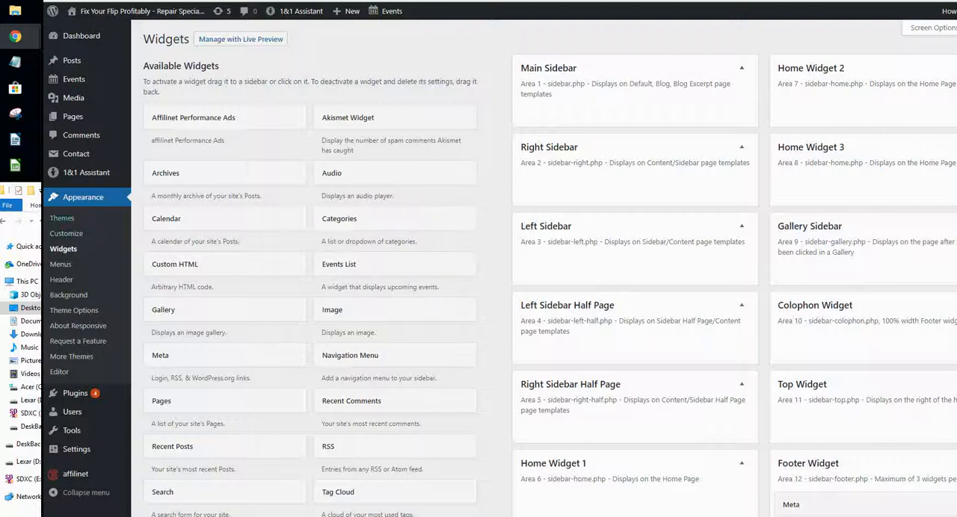
pyautogui.click(62, 219)
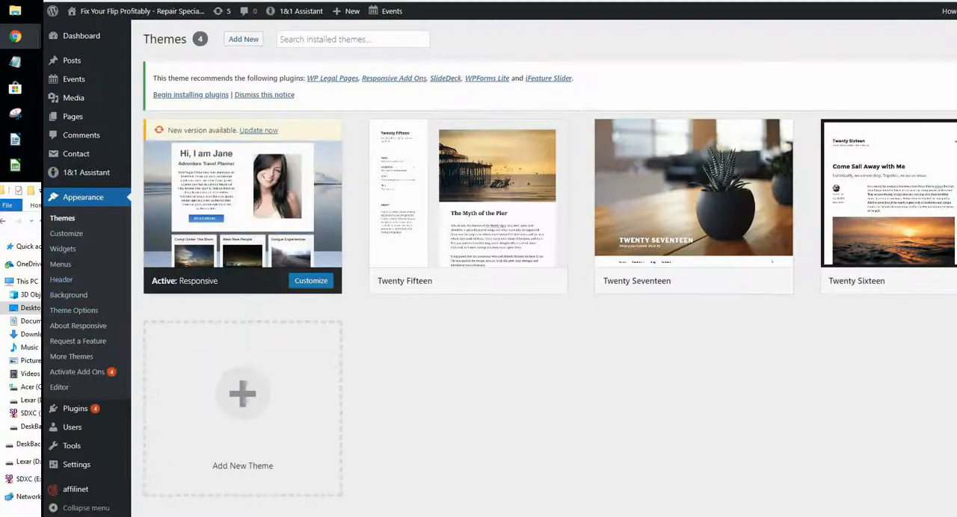
pyautogui.moveTo(76, 154)
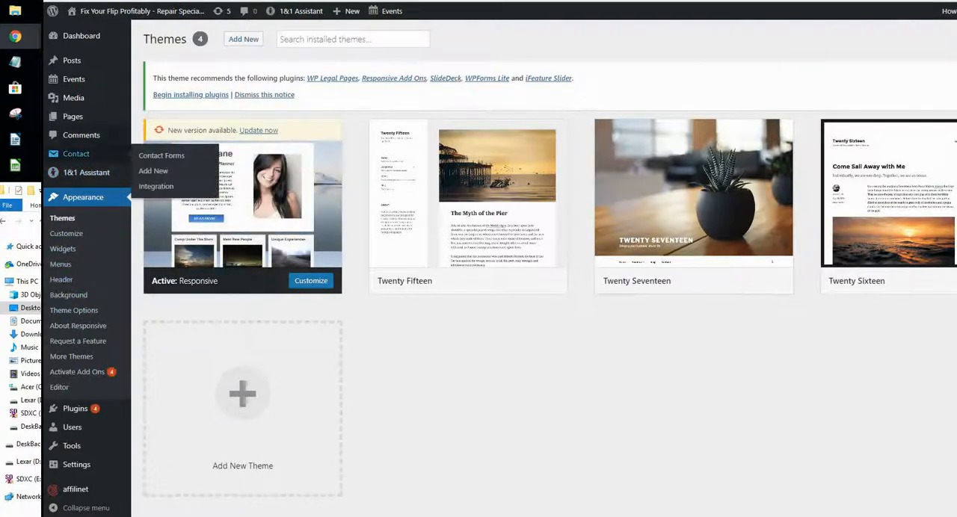
pyautogui.click(73, 116)
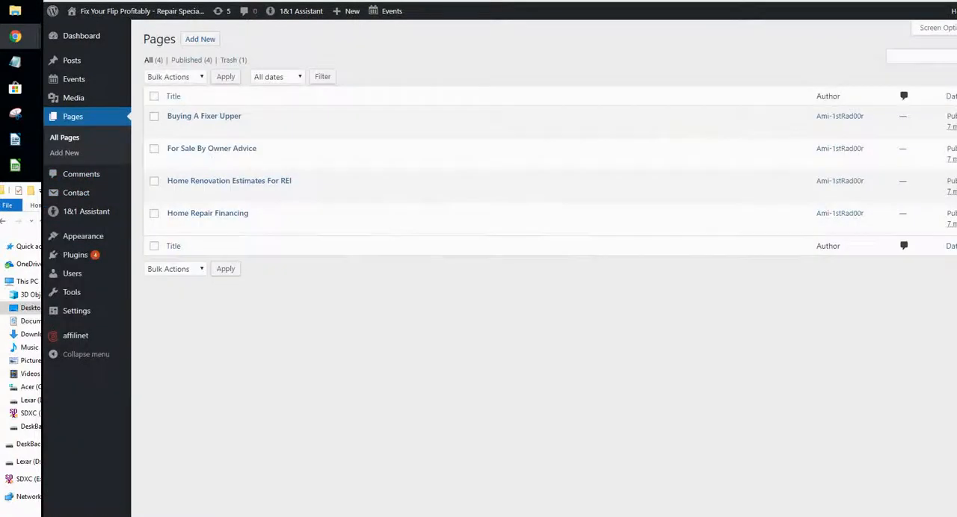
# - Open the screen for adding new plugins and begin a plugin search by keyword
pyautogui.moveTo(83, 236)
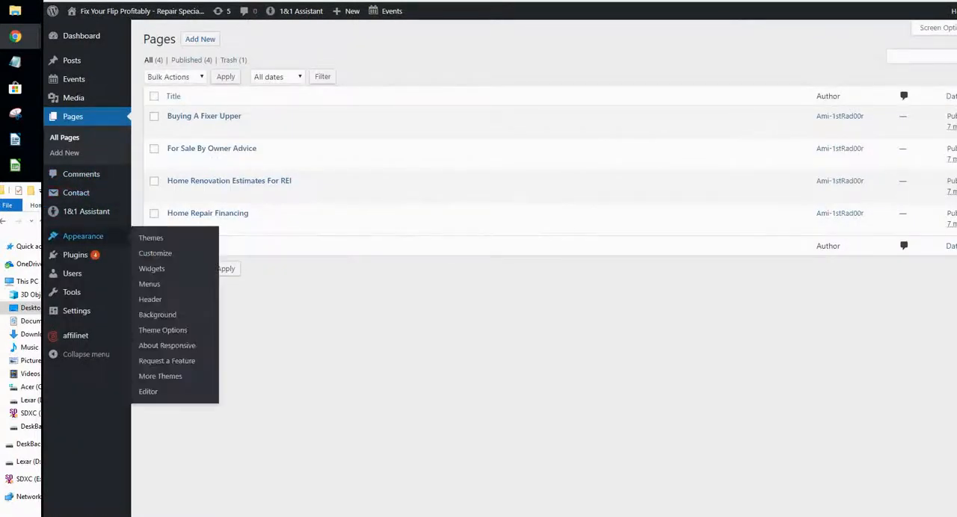
pyautogui.moveTo(75, 255)
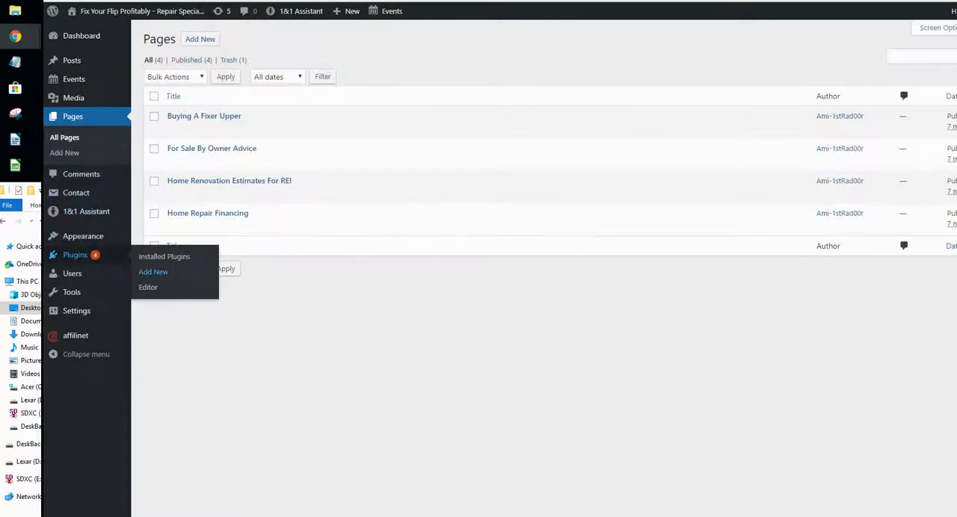
pyautogui.click(154, 272)
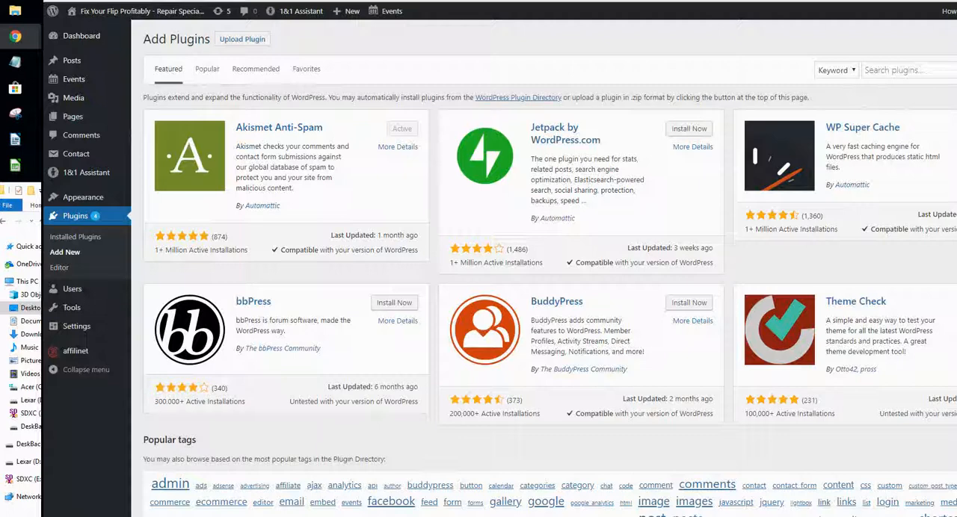
pyautogui.click(909, 70)
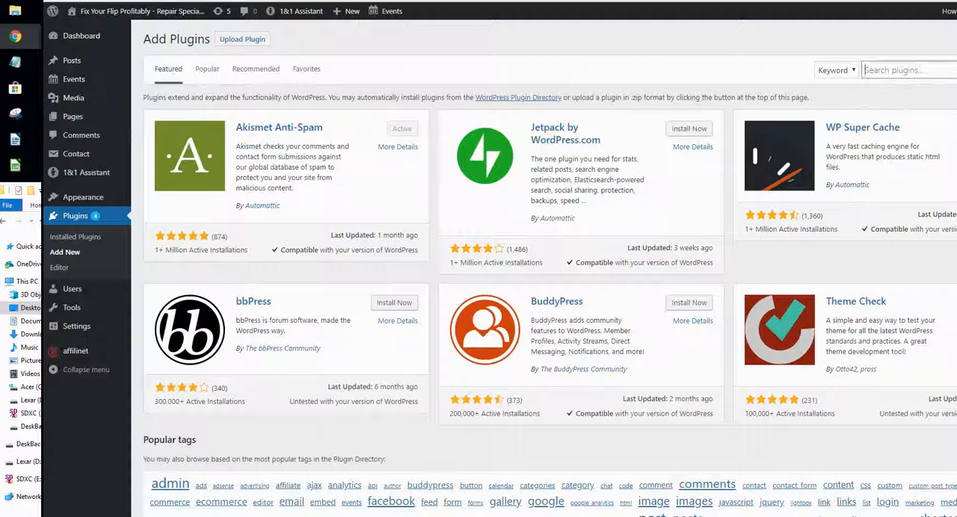